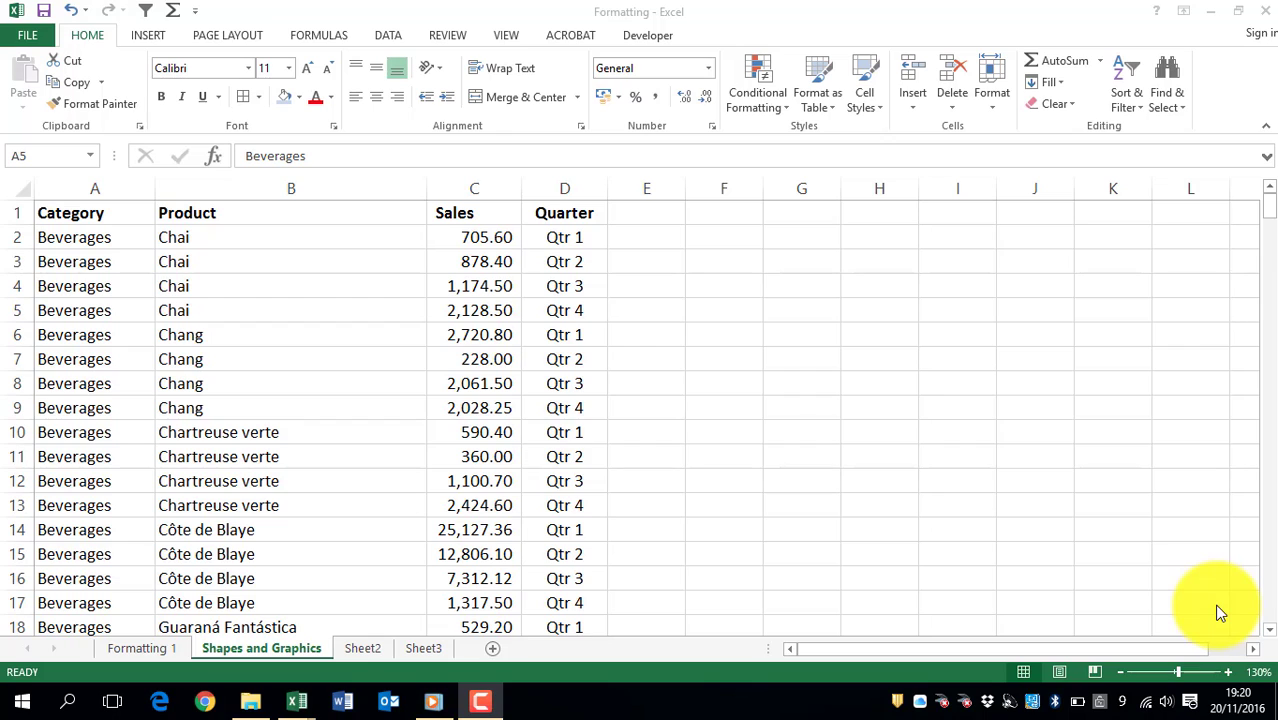
# Step: Insert a Left Arrow block shape beside the Qtr 2–Qtr 3 rows in columns E and F
pyautogui.click(152, 35)
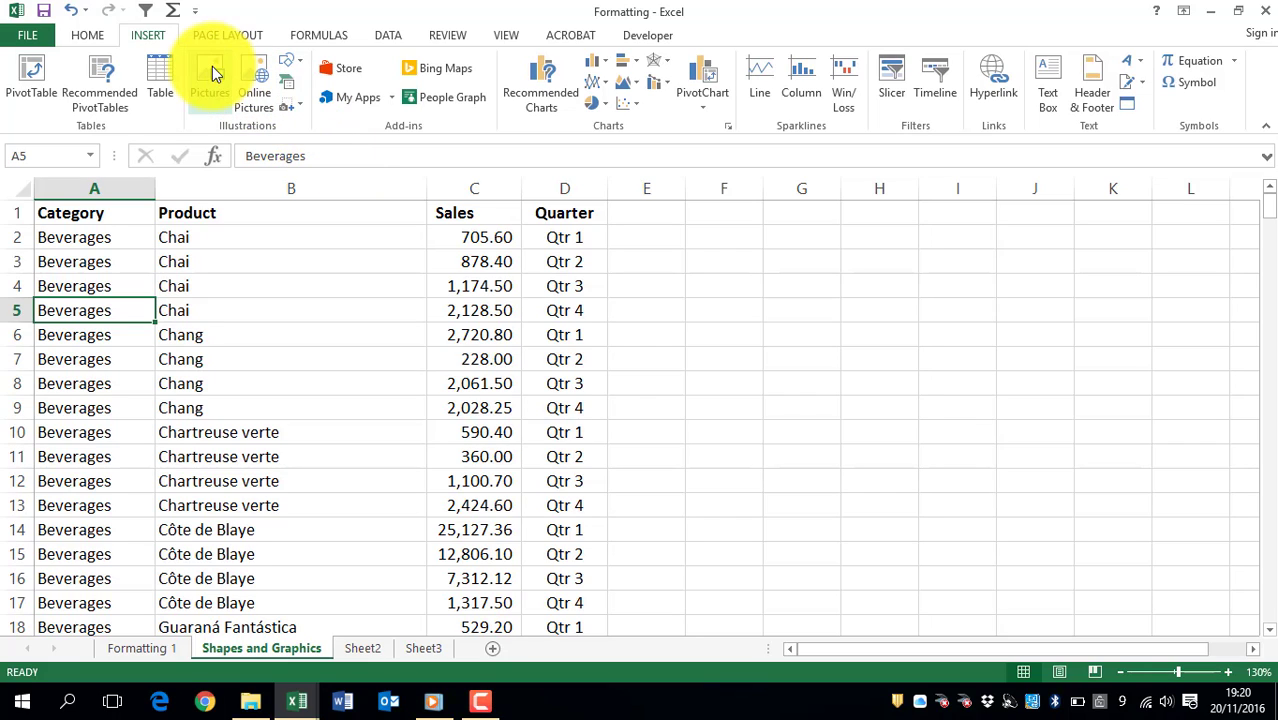
pyautogui.click(303, 60)
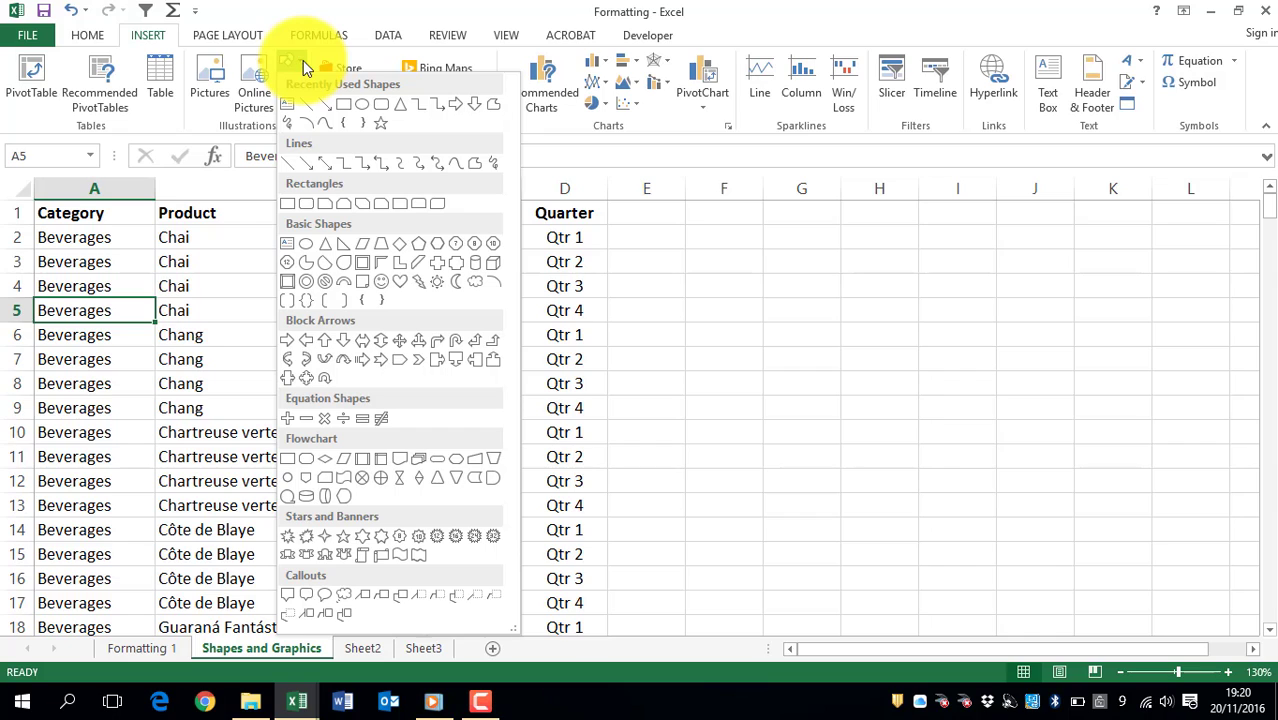
pyautogui.click(310, 339)
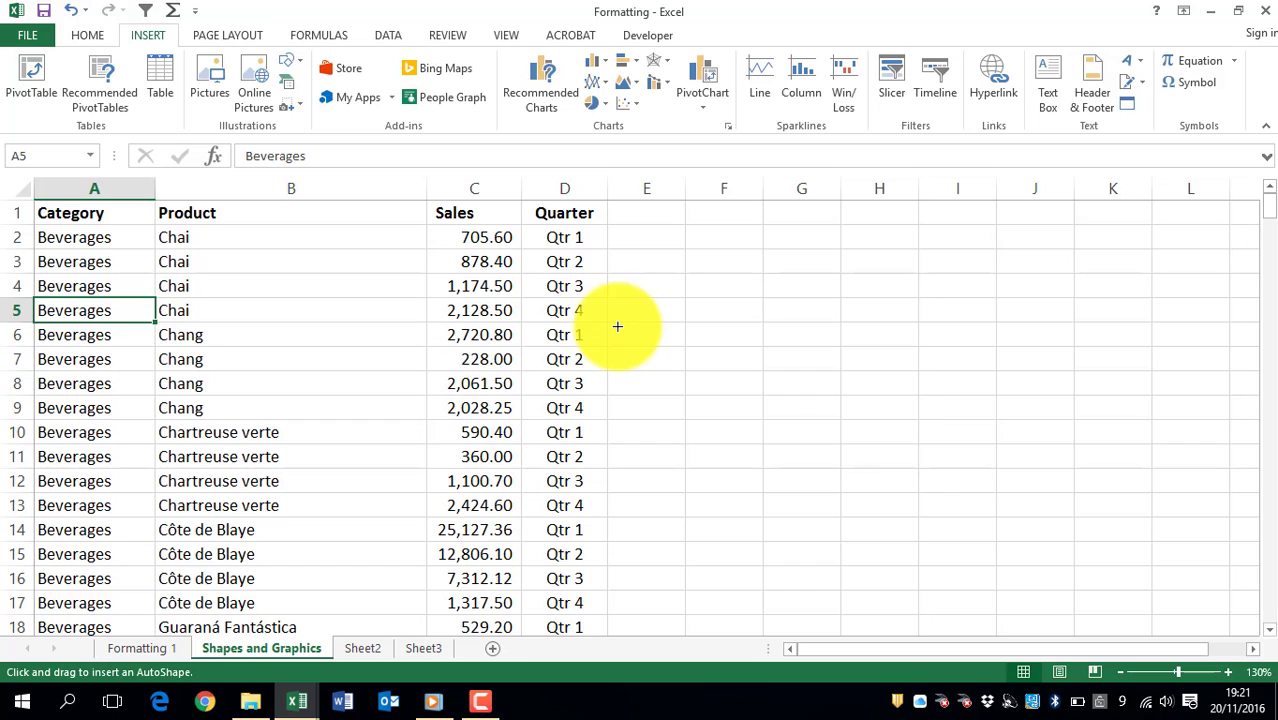
pyautogui.moveTo(617, 326)
pyautogui.mouseDown()
pyautogui.moveTo(696, 377)
pyautogui.moveTo(772, 383)
pyautogui.moveTo(762, 390)
pyautogui.mouseUp()
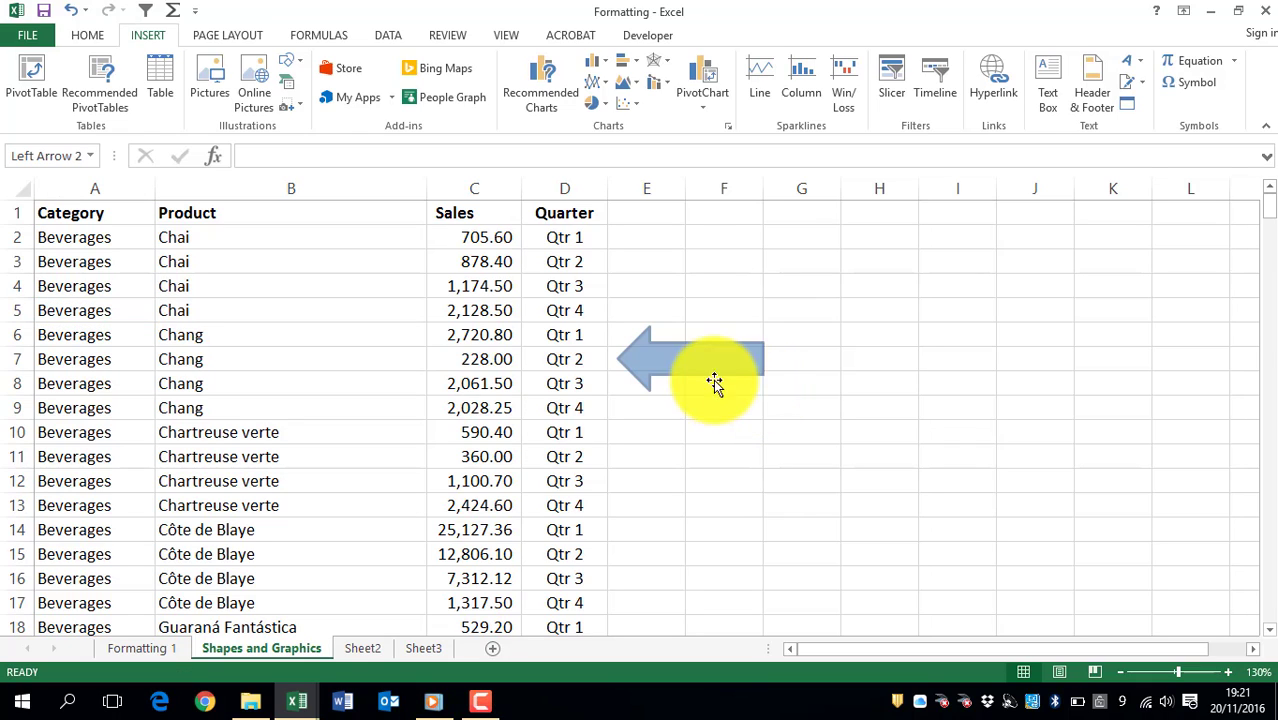
# Step: Move the arrow down so it points at the Côte de Blaye Qtr 1 row 14
pyautogui.moveTo(648, 385); pyautogui.dragTo(628, 532)
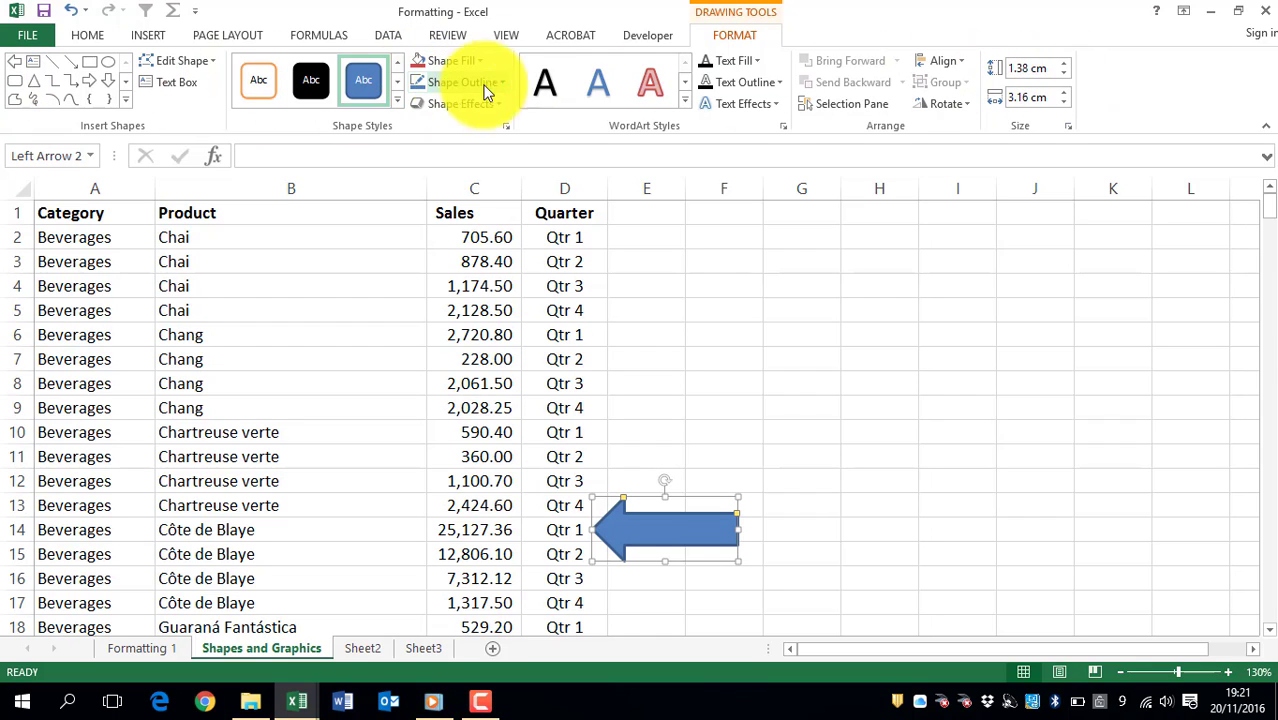
pyautogui.click(742, 283)
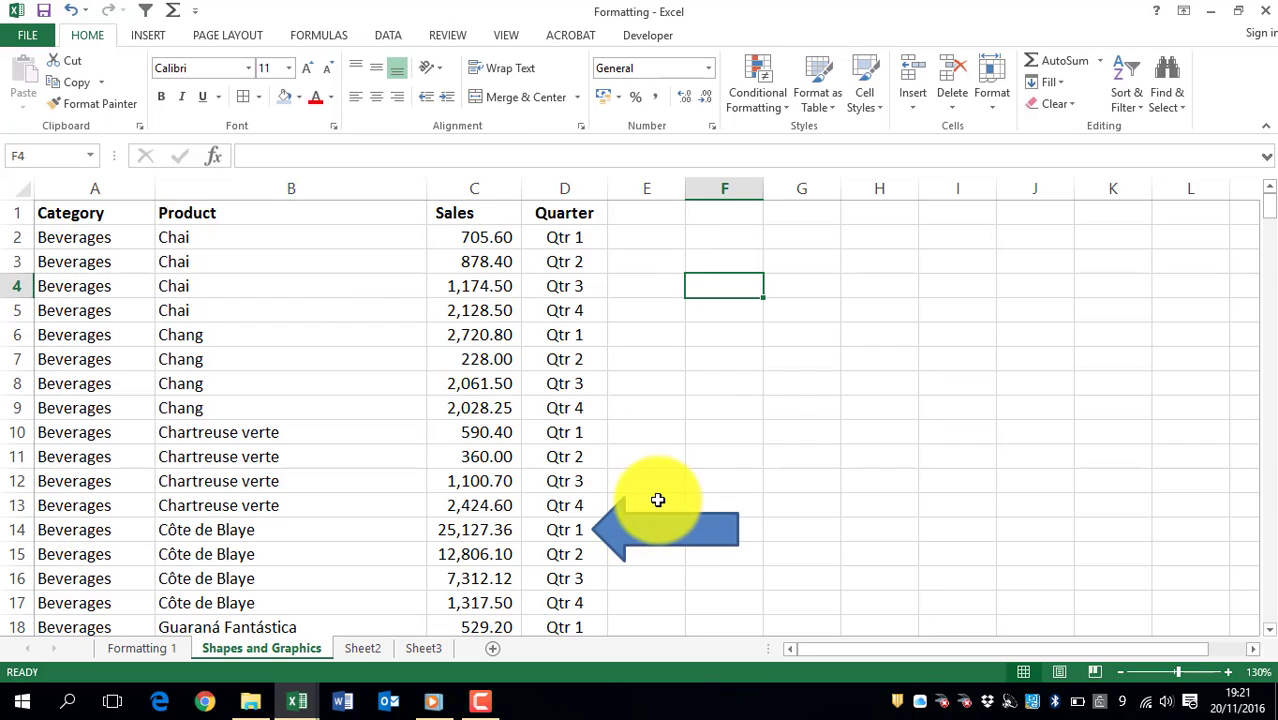
pyautogui.click(647, 523)
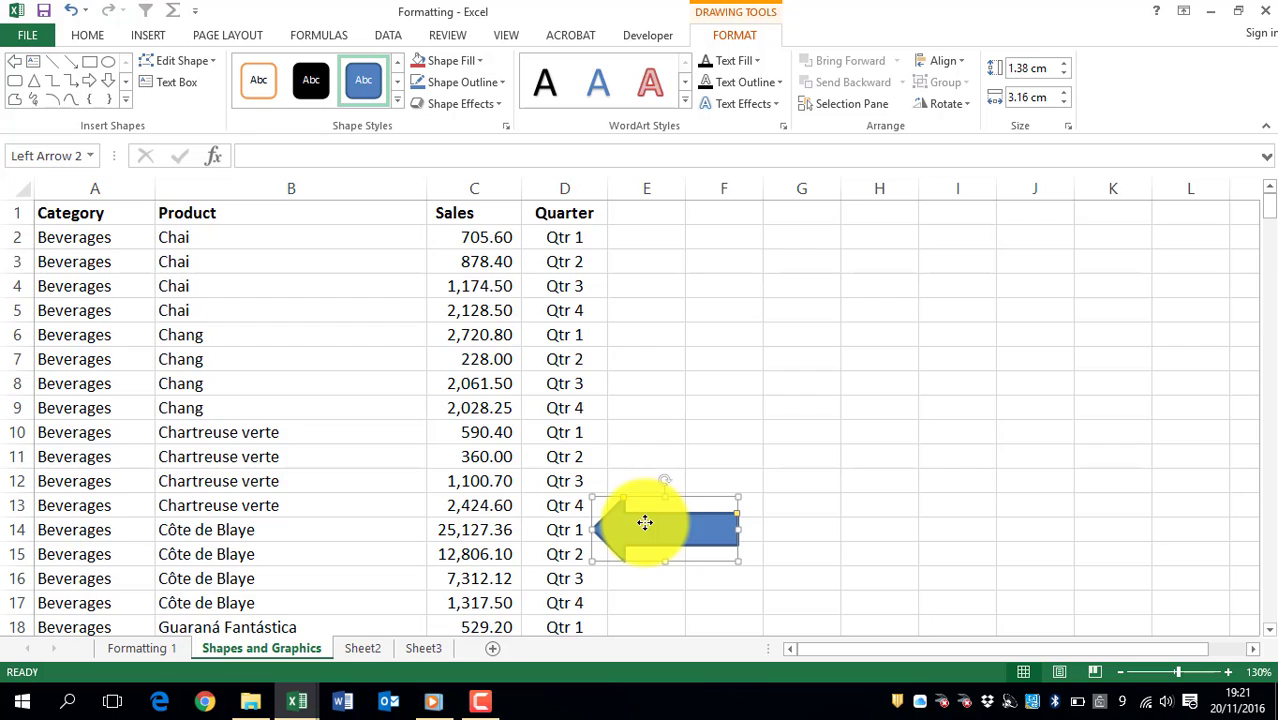
pyautogui.click(125, 100)
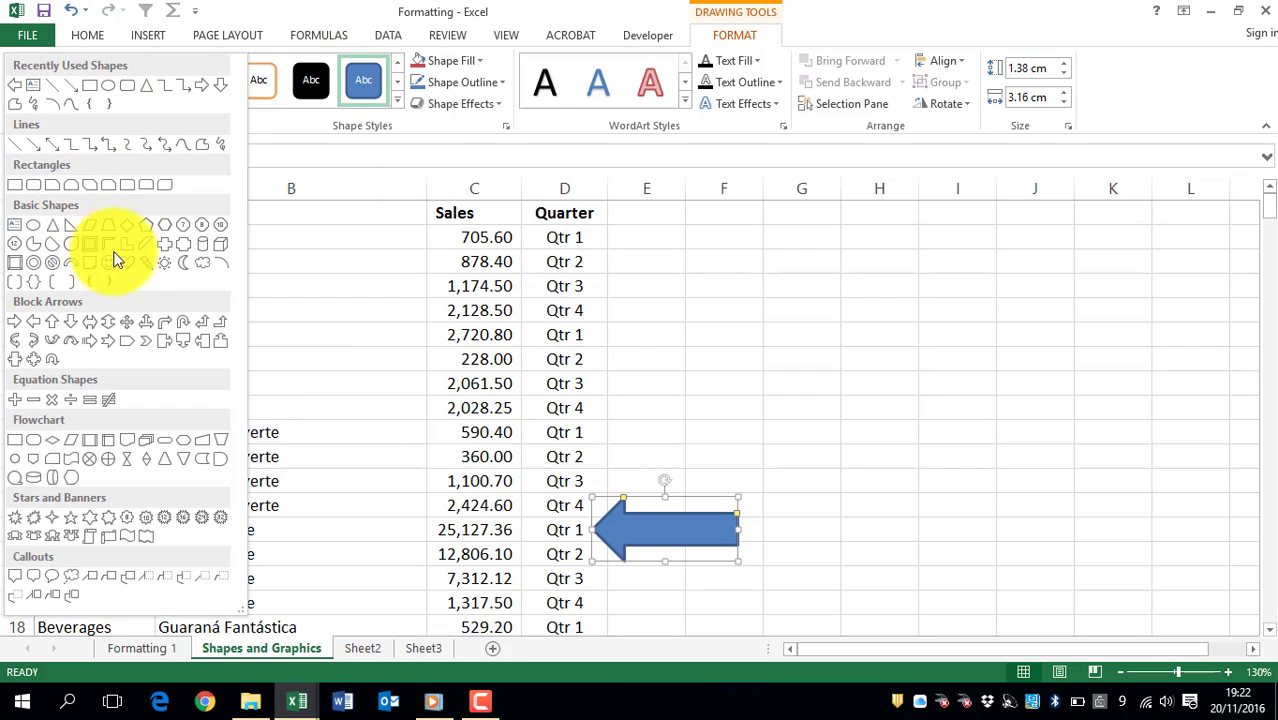
pyautogui.click(269, 114)
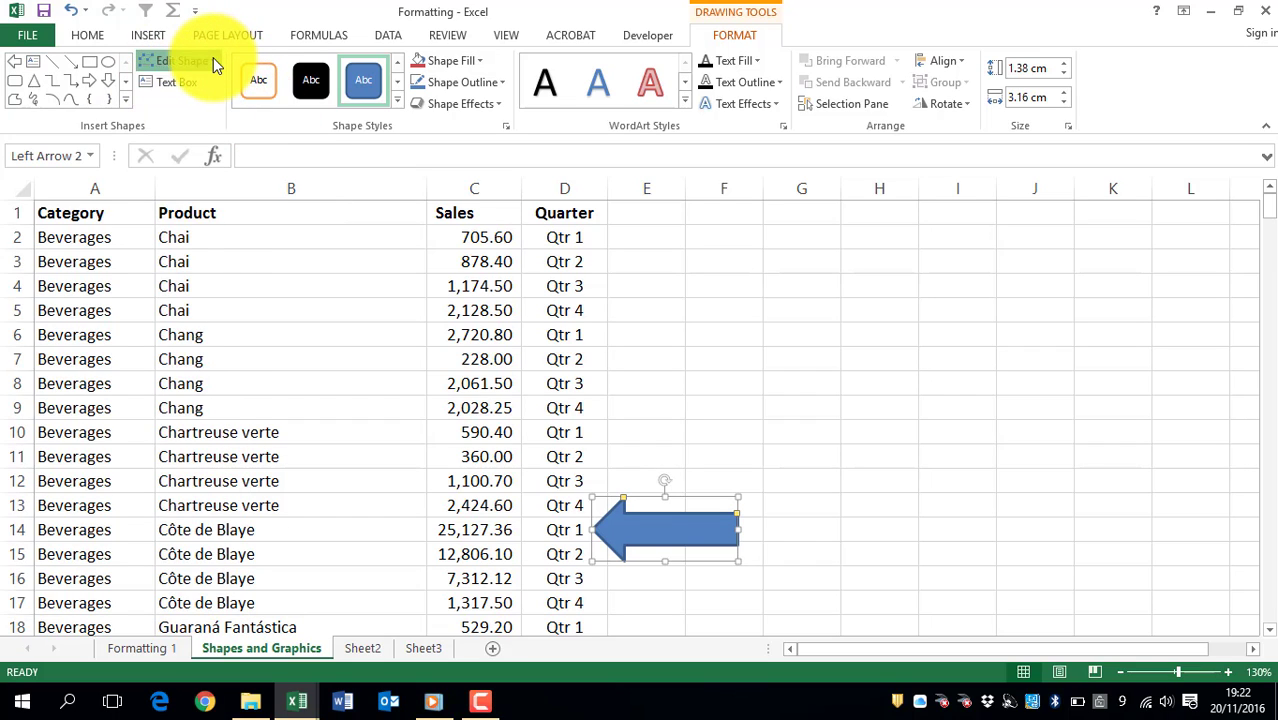
pyautogui.click(213, 60)
pyautogui.moveTo(213, 84)
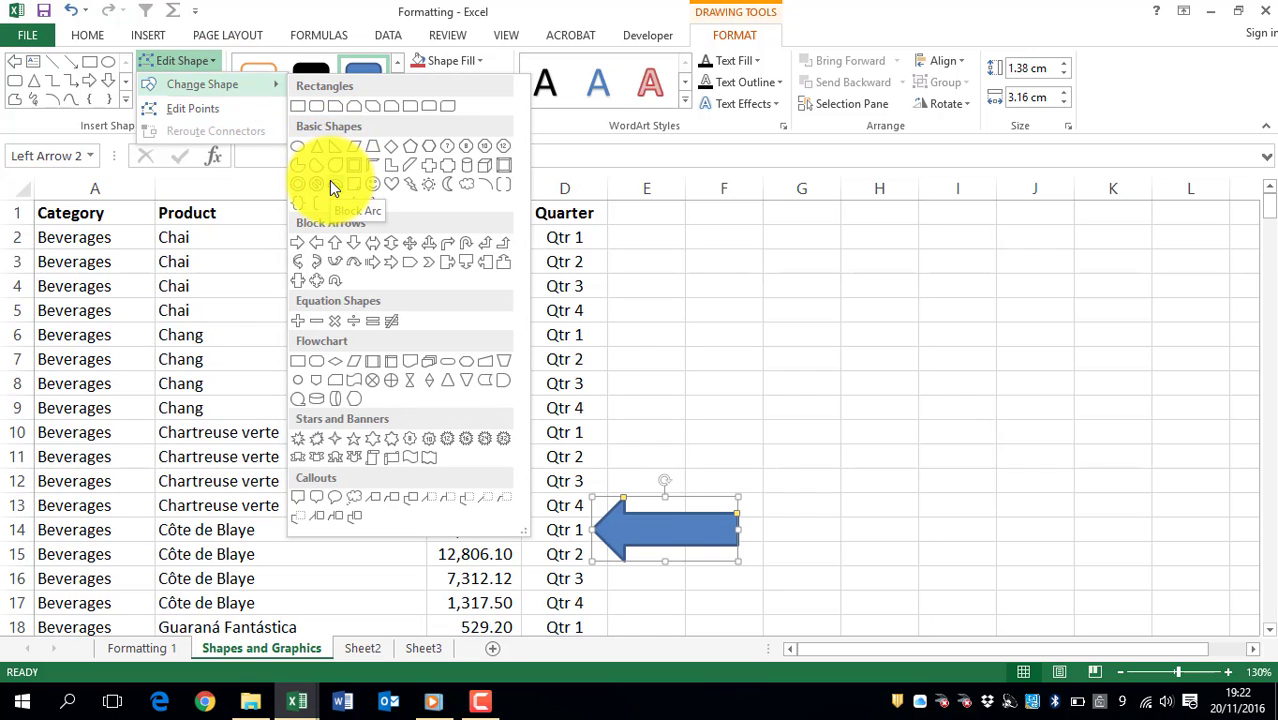
pyautogui.click(207, 53)
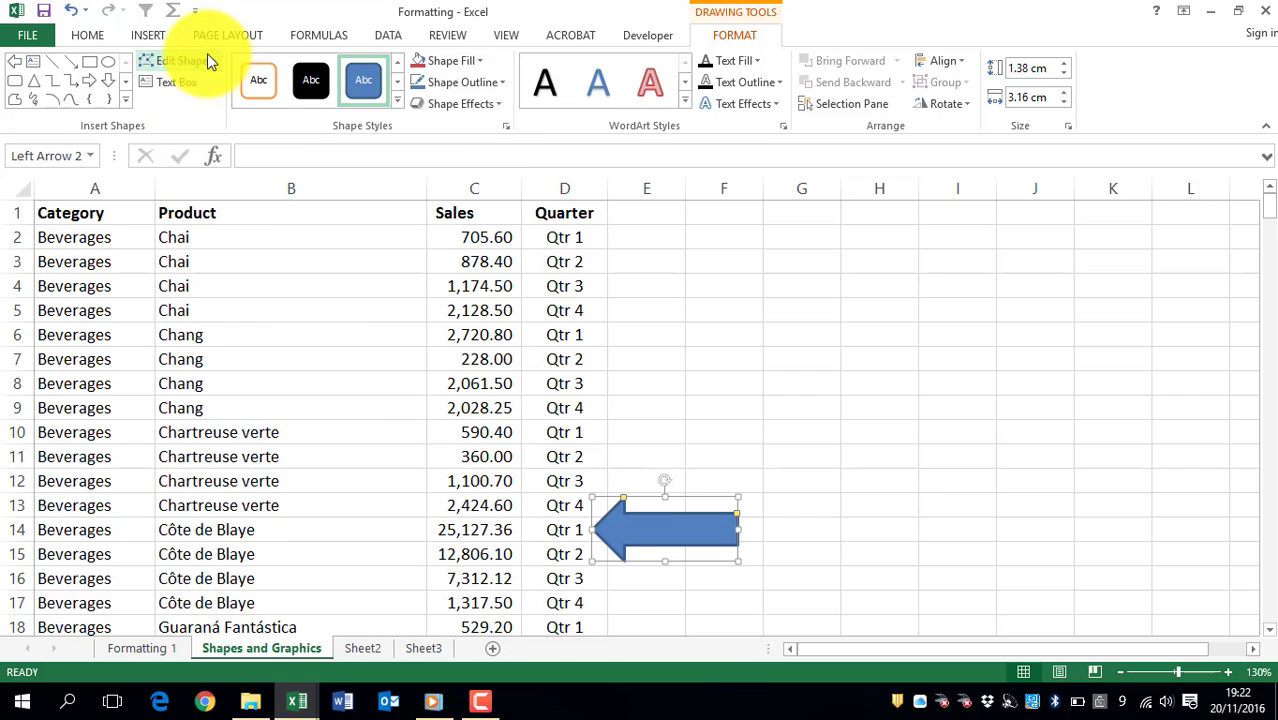
# Step: Draw a text box near cells E1:G5 reading "Highlighted data below to be discussed" and resize it to fit
pyautogui.click(149, 80)
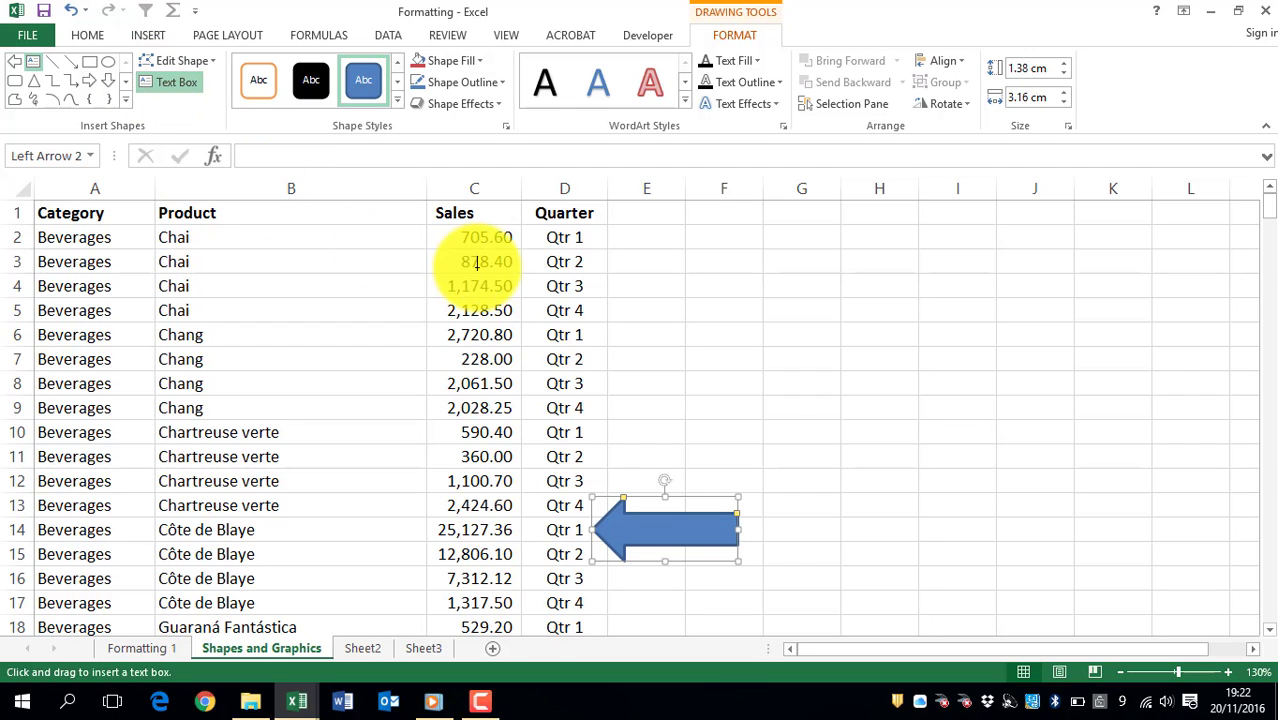
pyautogui.moveTo(640, 230); pyautogui.dragTo(856, 327)
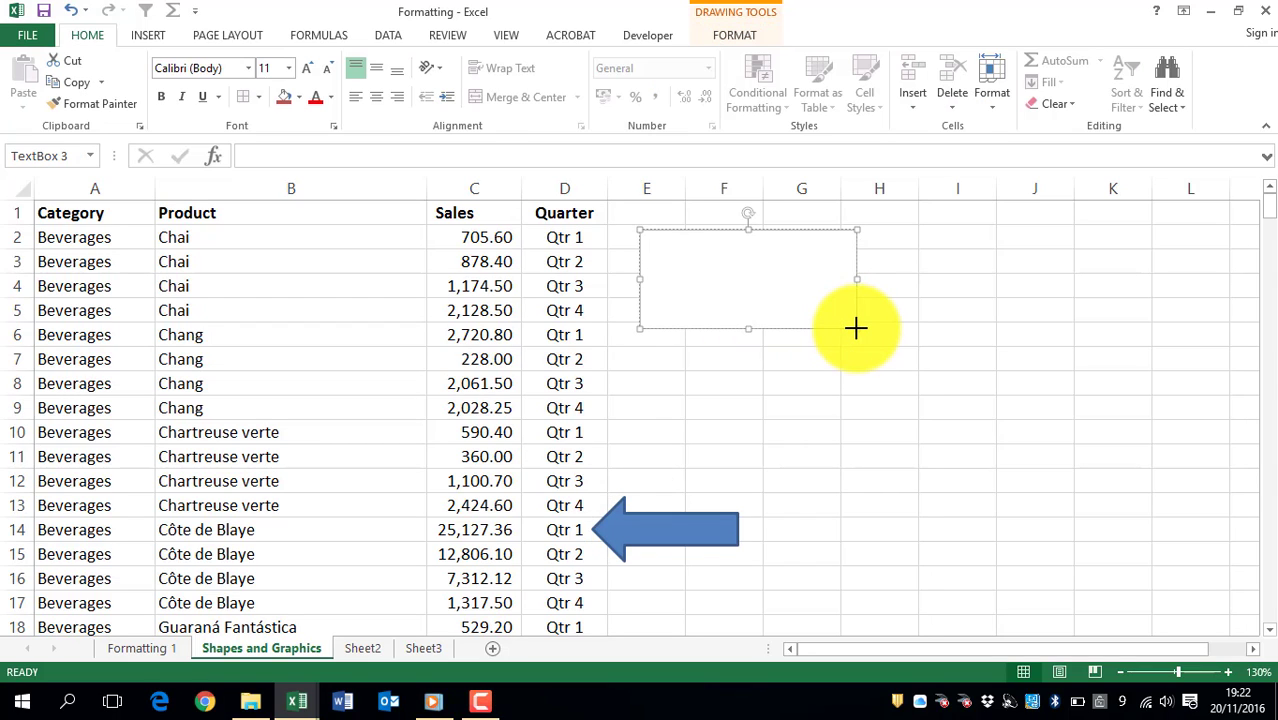
pyautogui.write('Highlighted ')
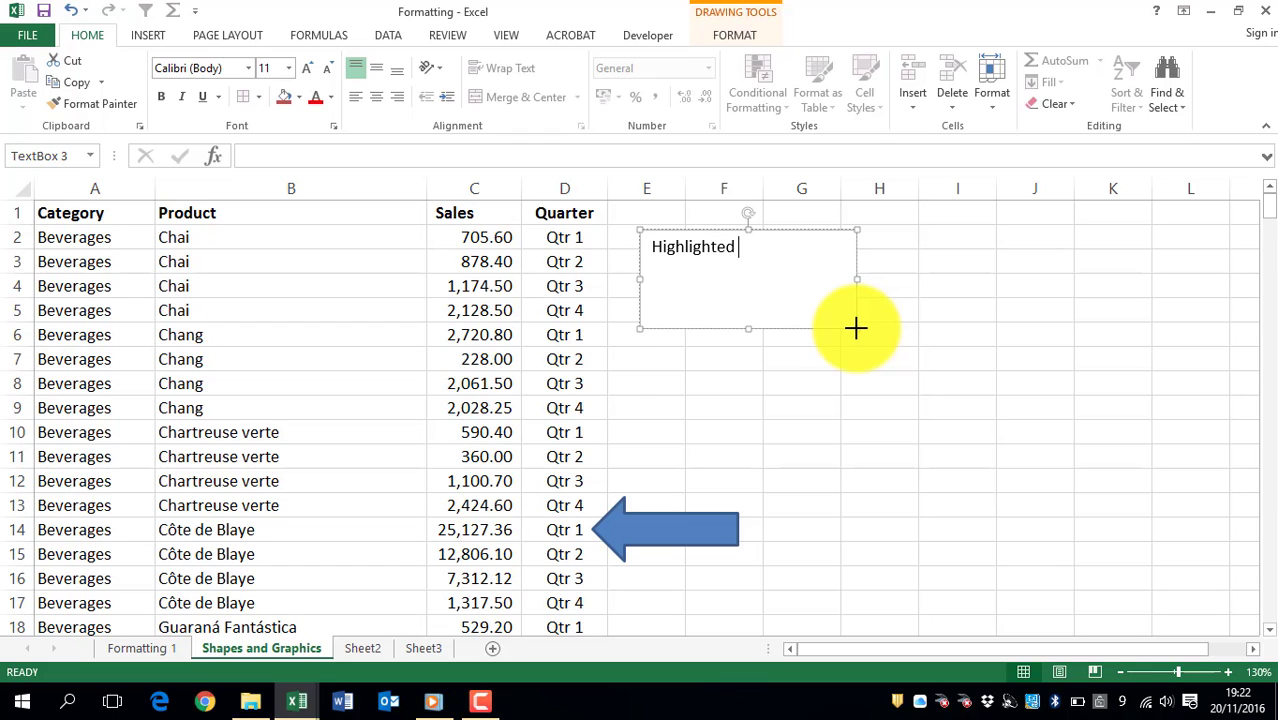
pyautogui.write('data below to')
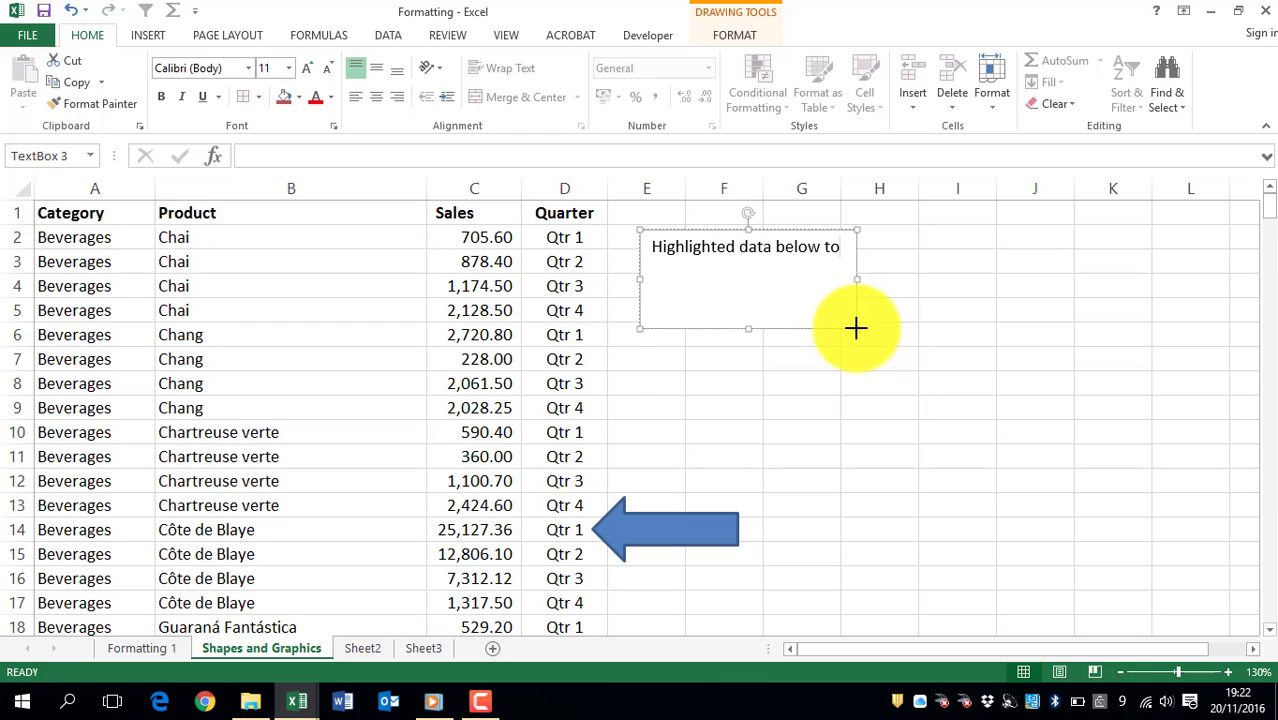
pyautogui.write(' be discussed')
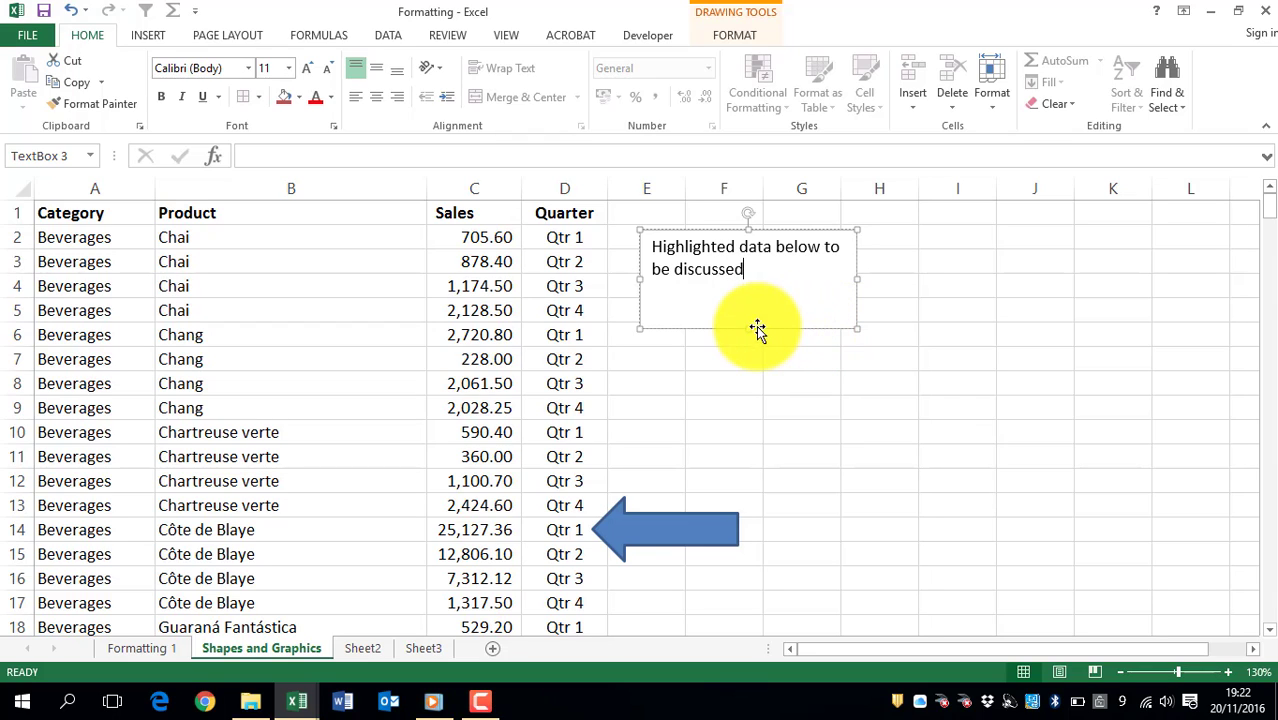
pyautogui.moveTo(750, 328); pyautogui.dragTo(752, 295)
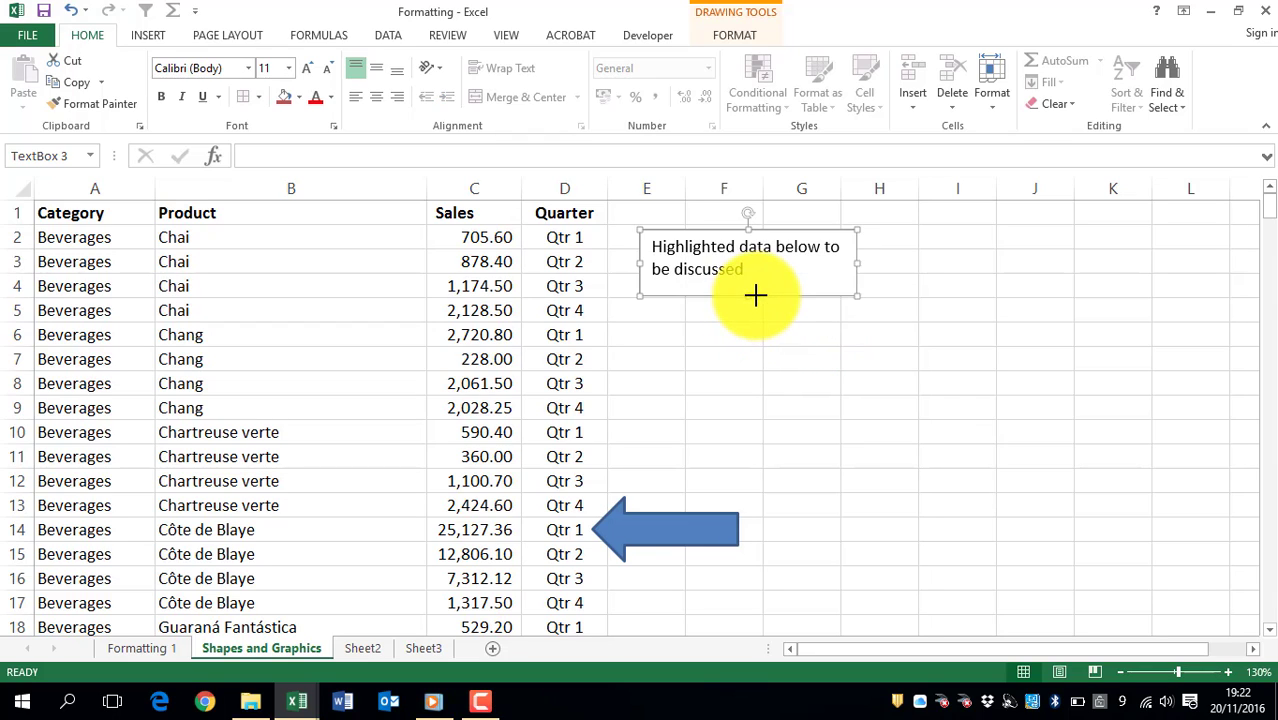
pyautogui.moveTo(707, 232)
pyautogui.mouseDown()
pyautogui.moveTo(622, 303)
pyautogui.moveTo(688, 306)
pyautogui.moveTo(686, 230)
pyautogui.mouseUp()
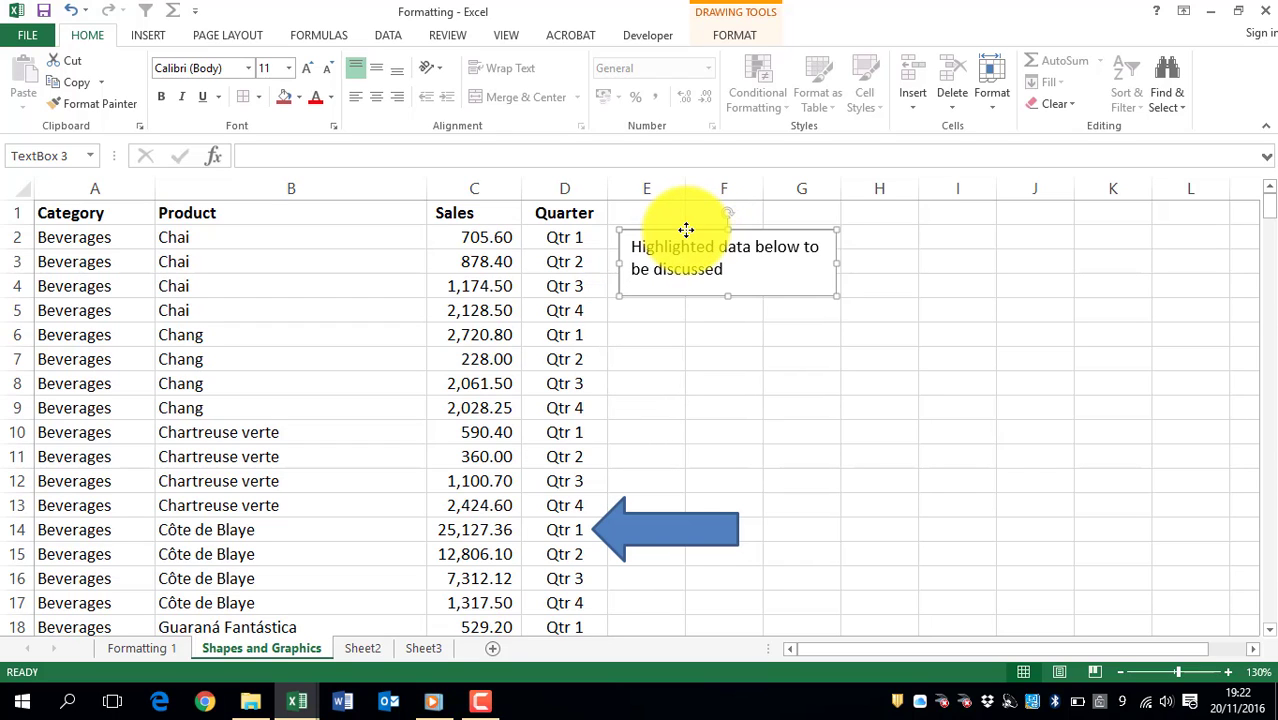
# Step: Apply the teal intense-effect shape style to the text box
pyautogui.click(742, 33)
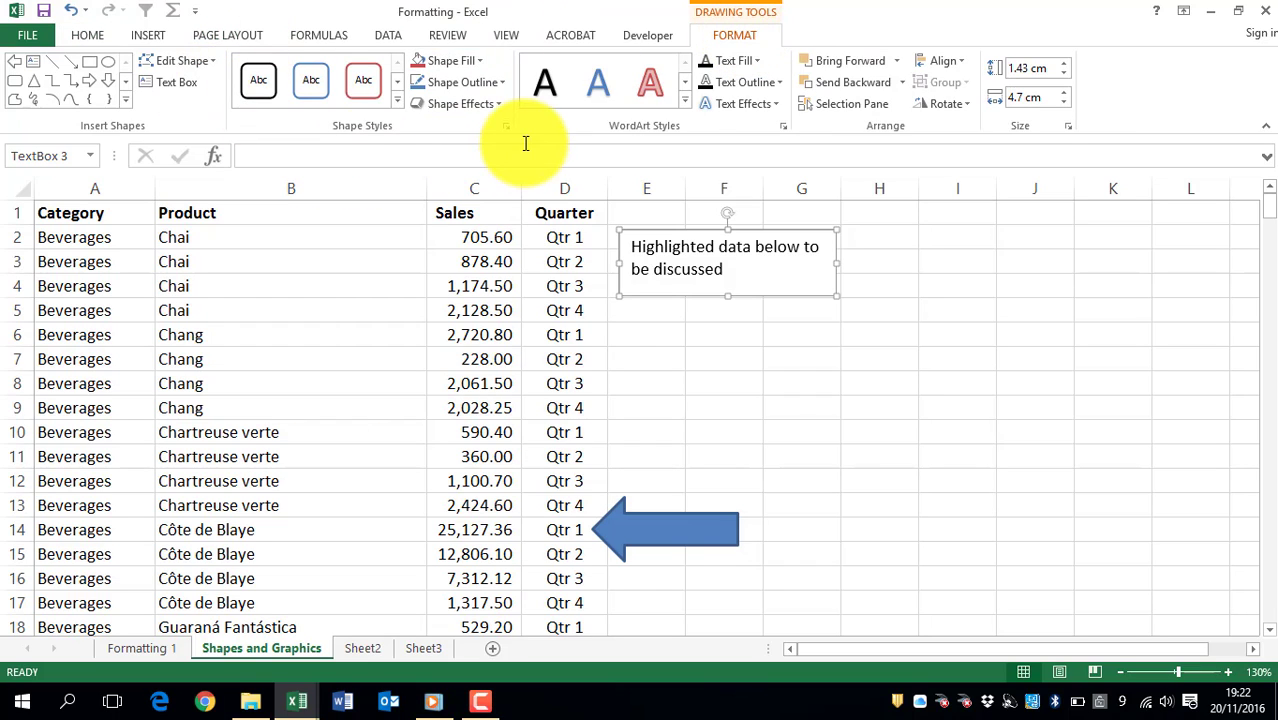
pyautogui.click(396, 101)
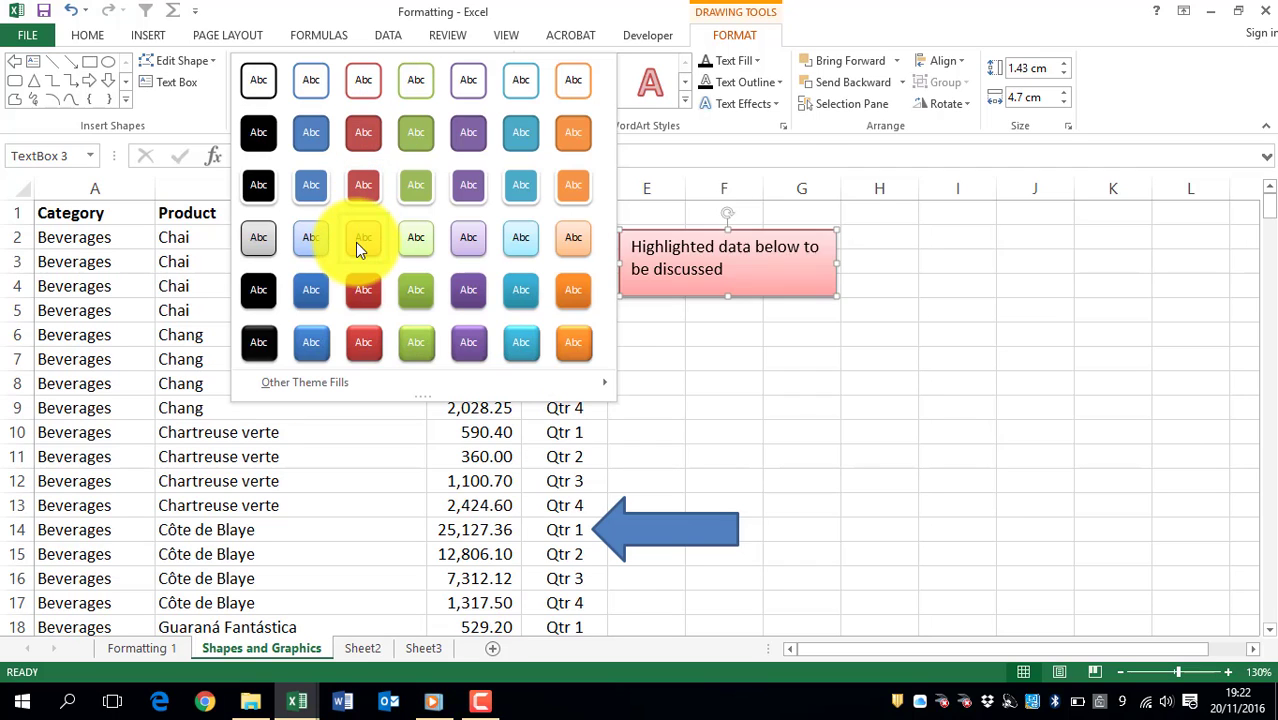
pyautogui.click(521, 290)
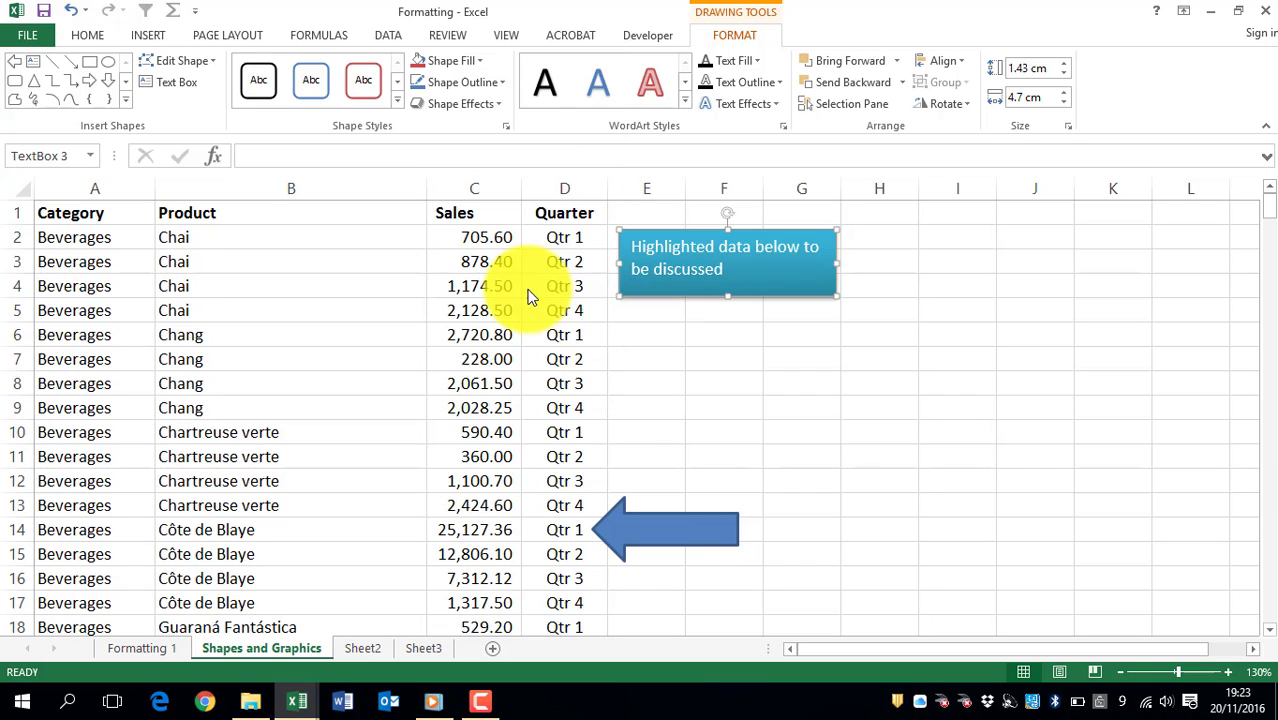
# Step: Fill the arrow with yellow and give it a red outline
pyautogui.click(641, 532)
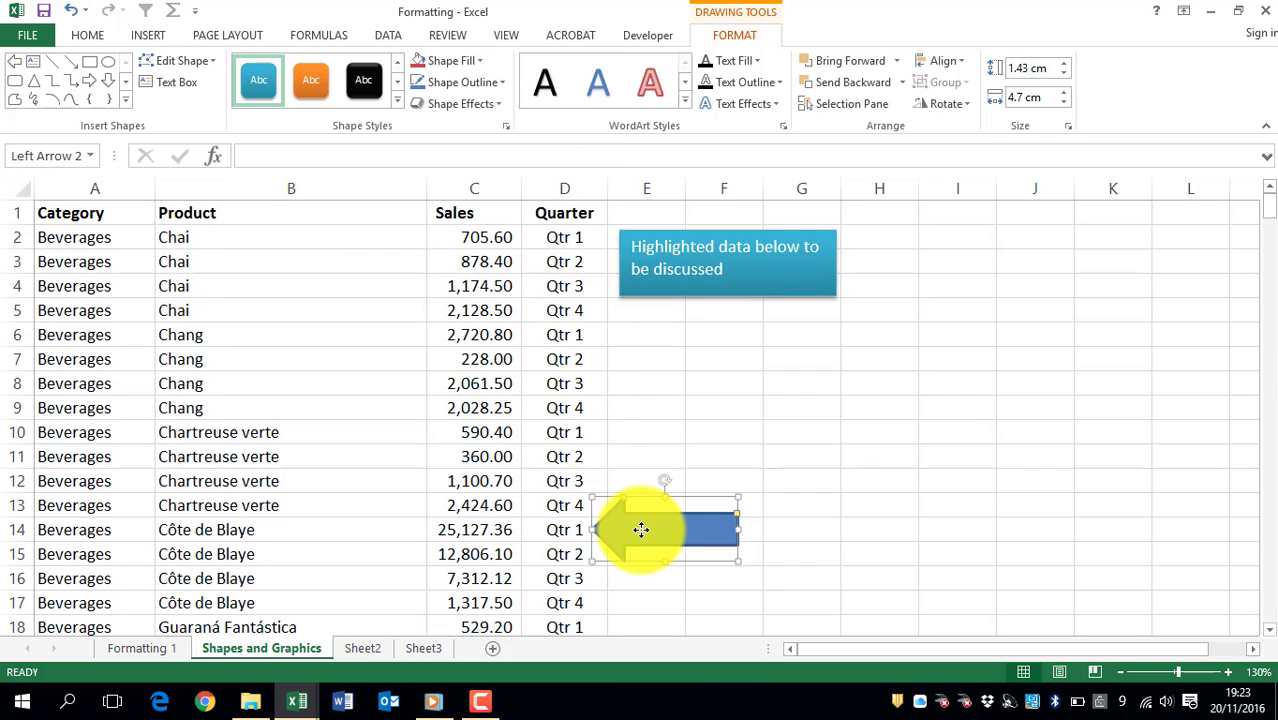
pyautogui.click(481, 62)
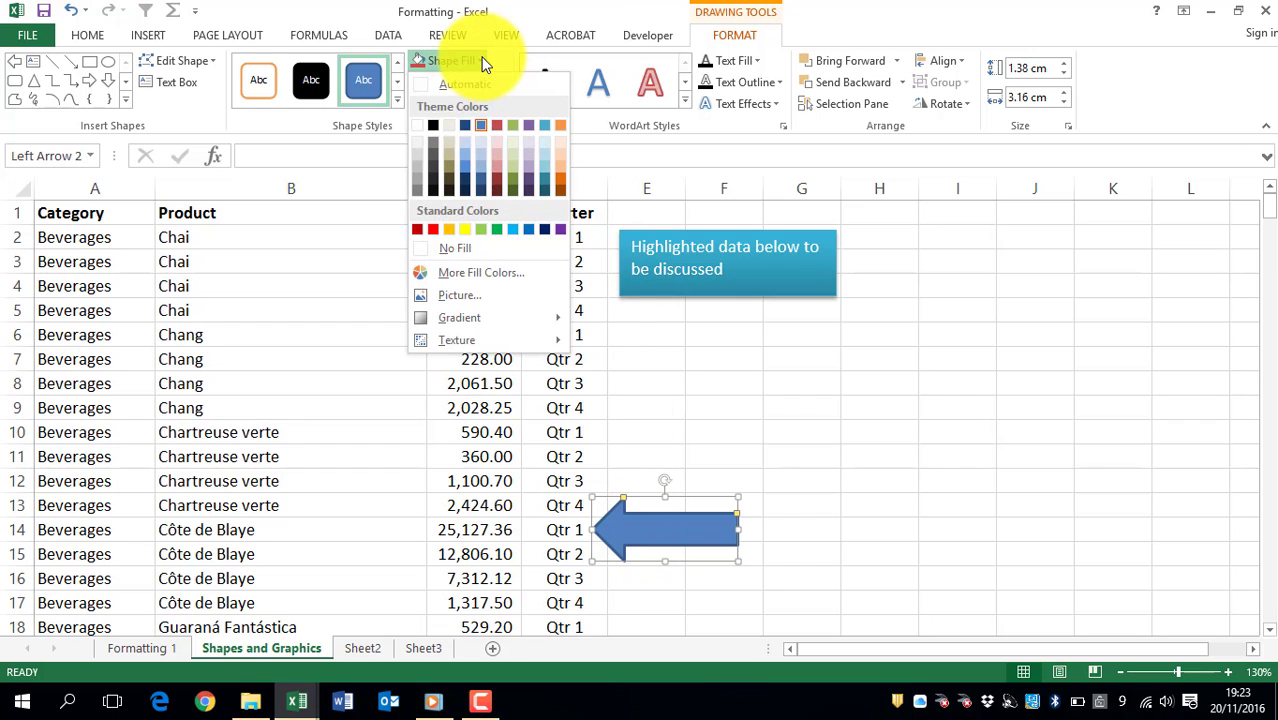
pyautogui.click(464, 229)
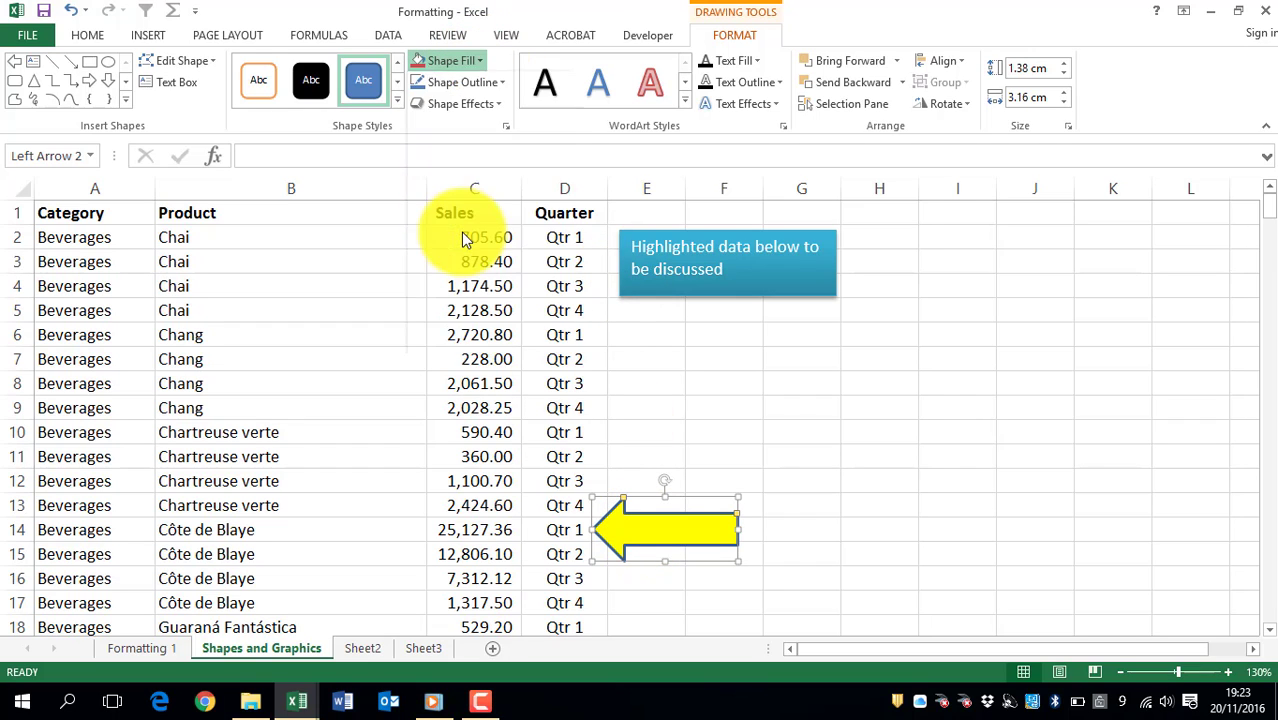
pyautogui.click(504, 83)
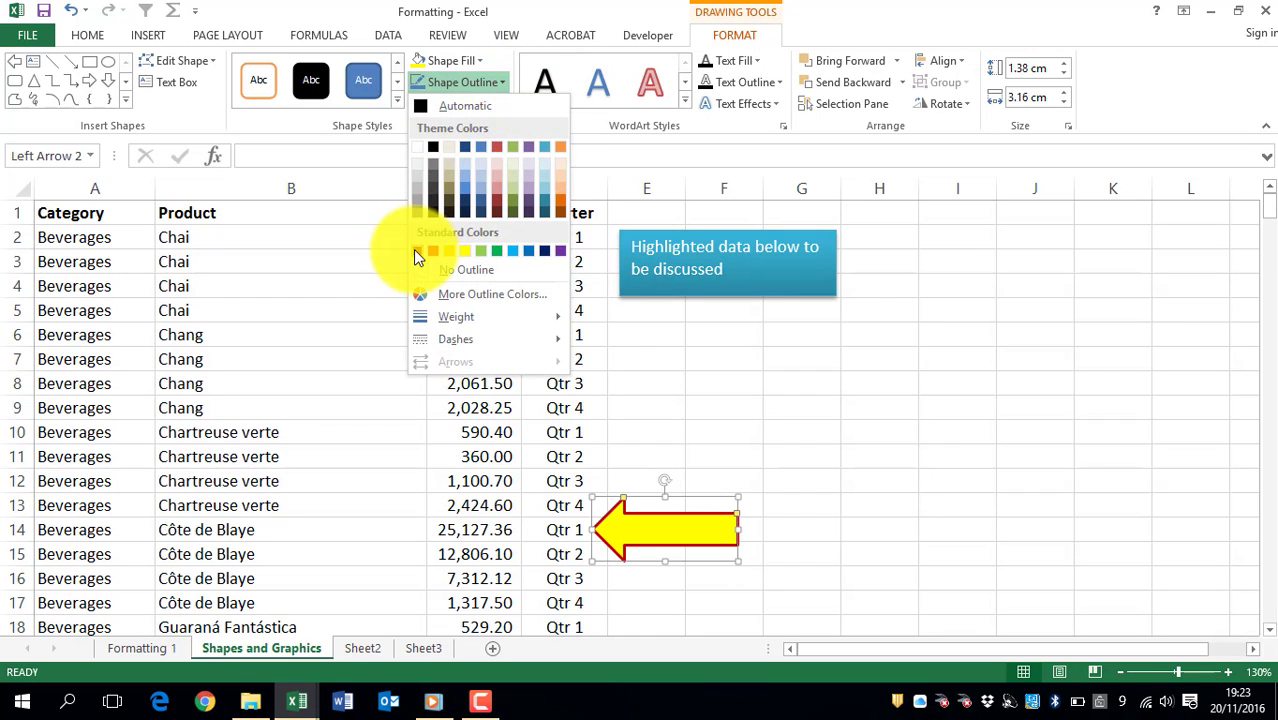
pyautogui.click(416, 251)
pyautogui.click(500, 106)
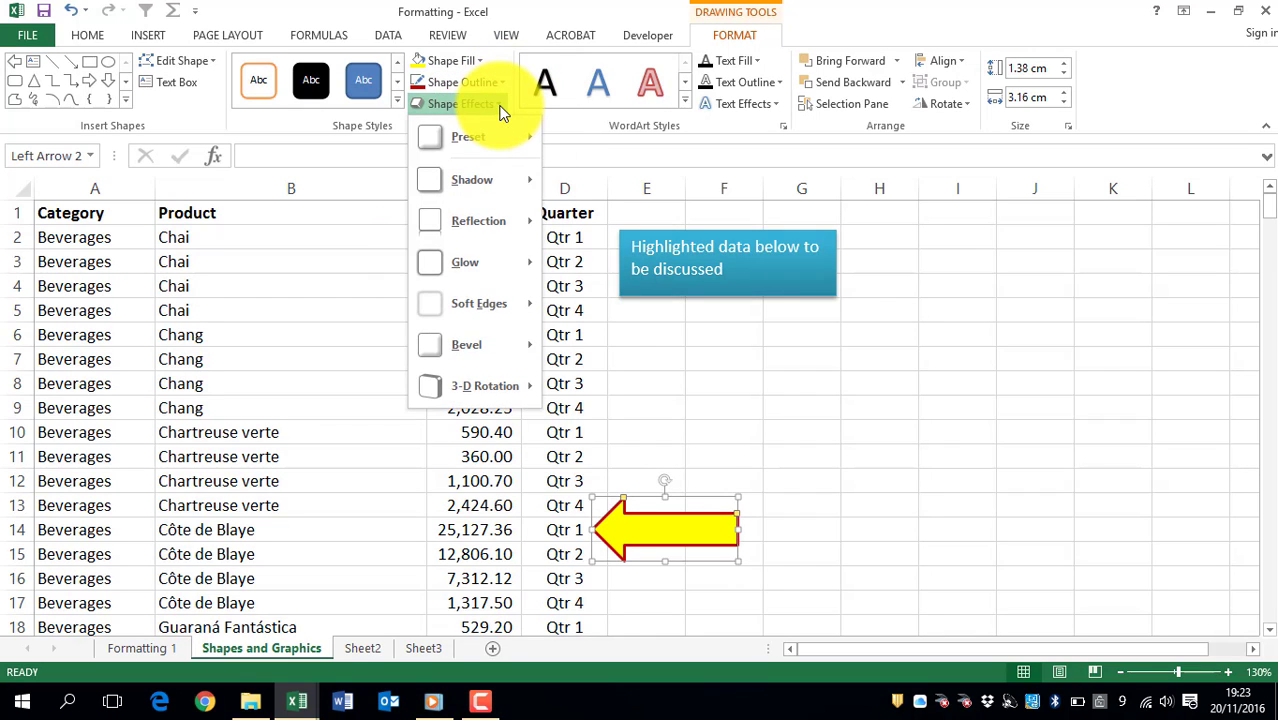
pyautogui.click(500, 106)
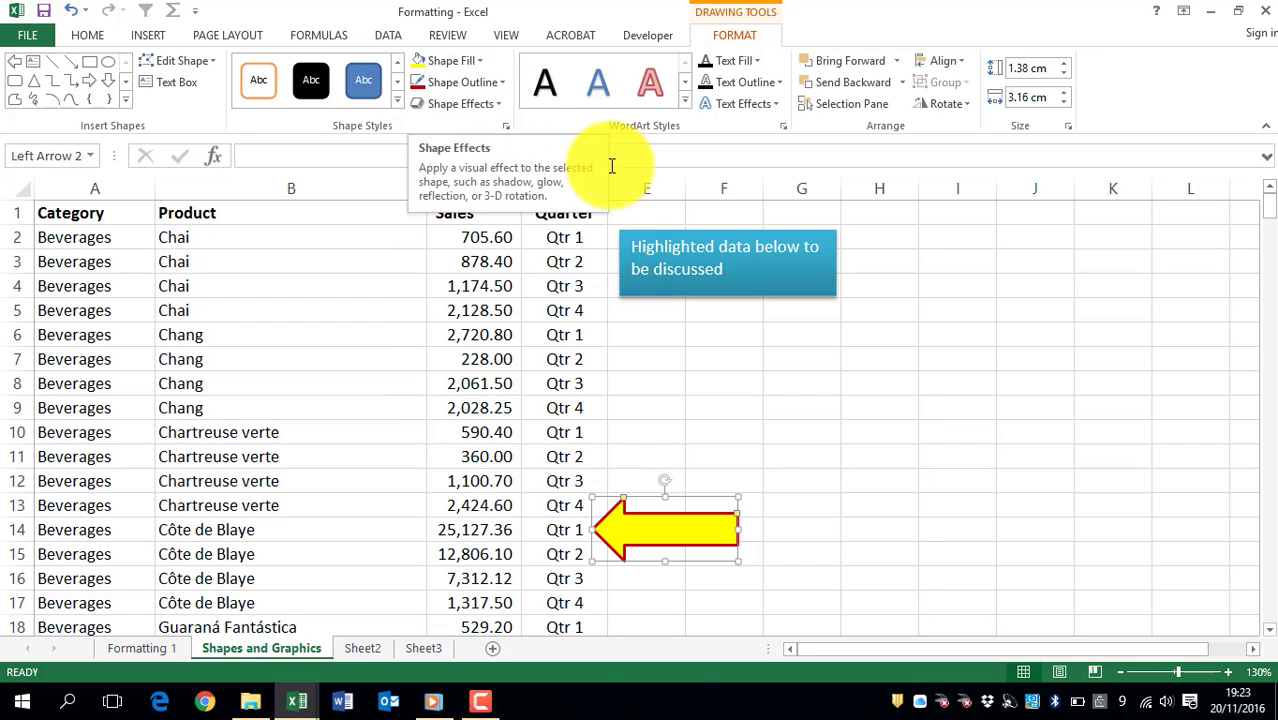
pyautogui.click(625, 254)
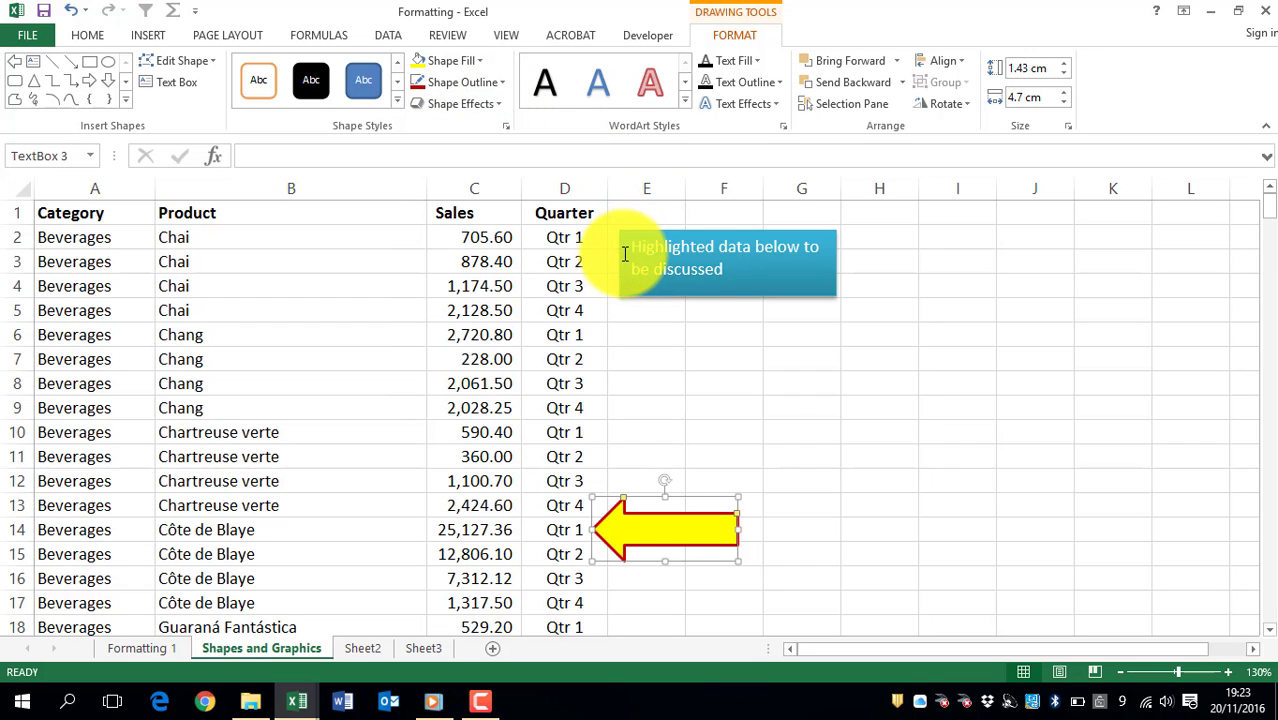
pyautogui.click(640, 525)
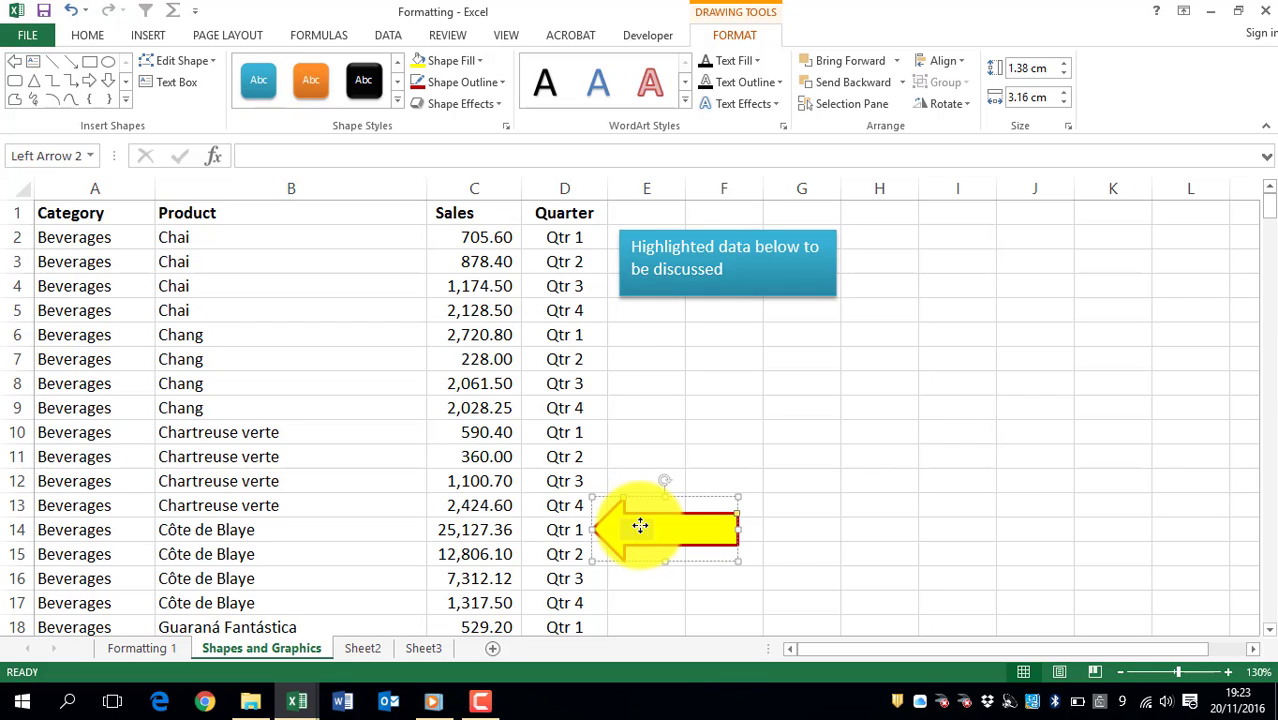
# Step: Give the text box's text a black text outline
pyautogui.click(620, 262)
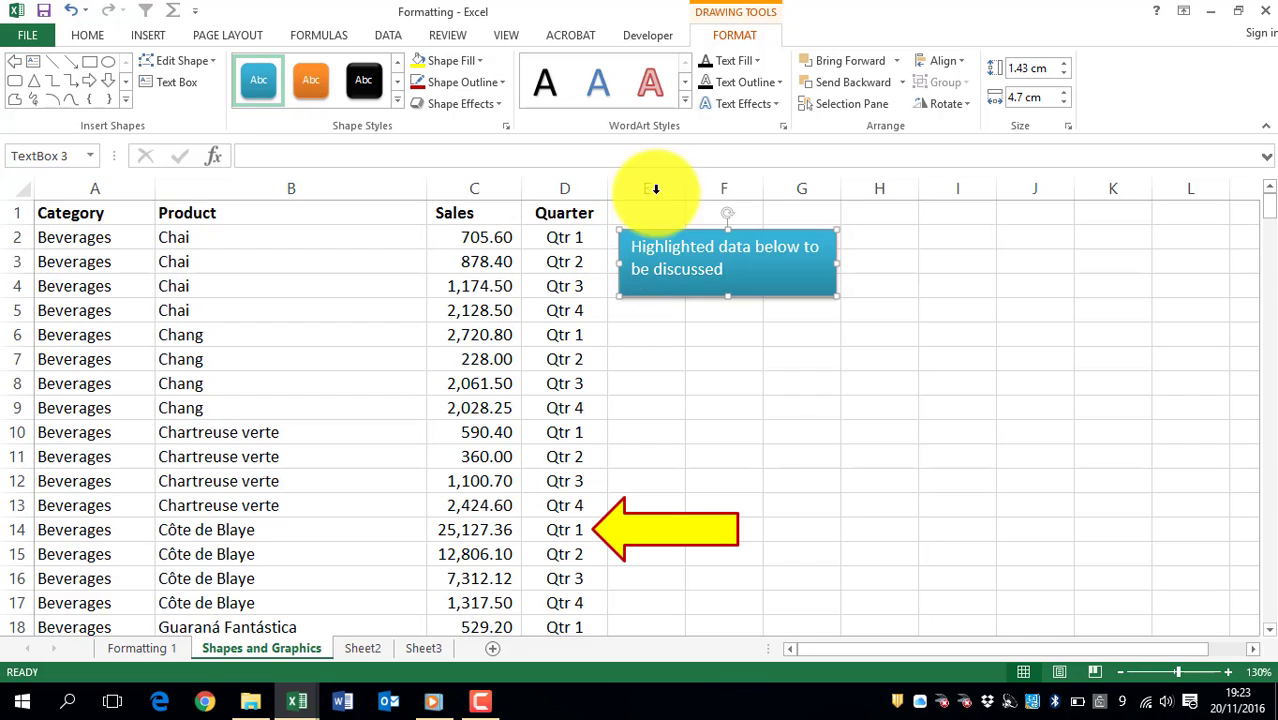
pyautogui.click(702, 57)
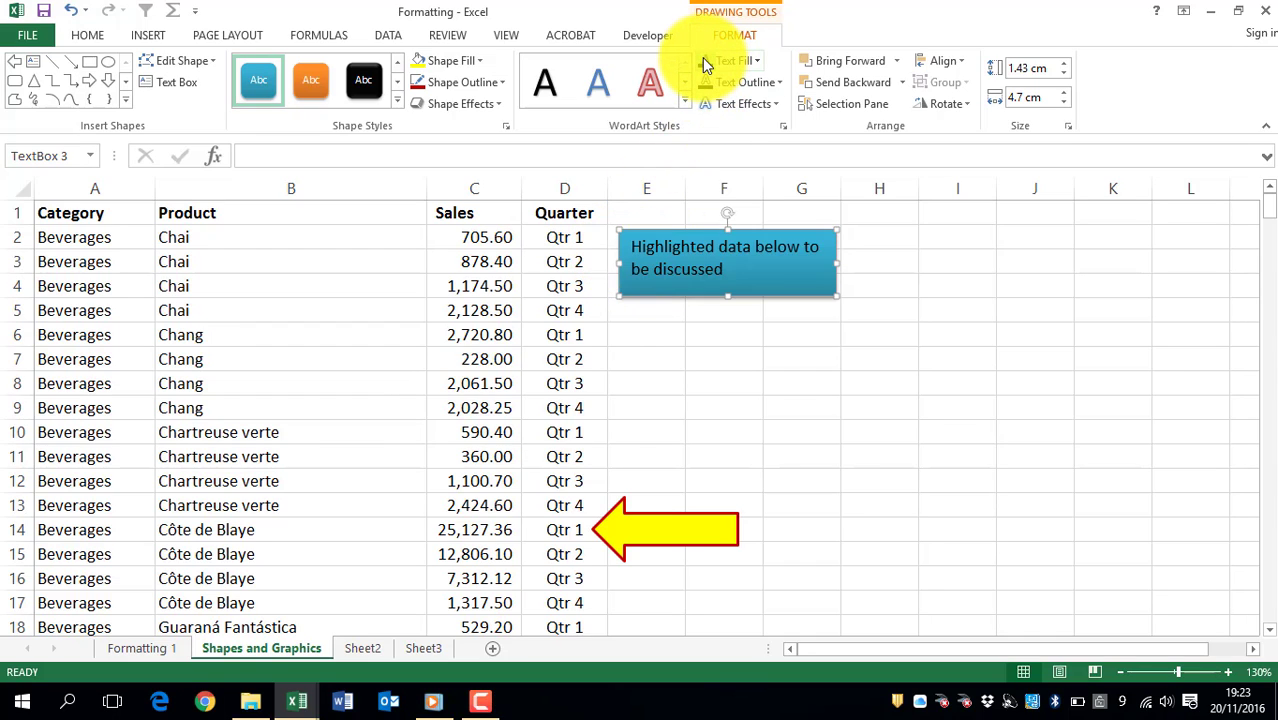
pyautogui.click(784, 87)
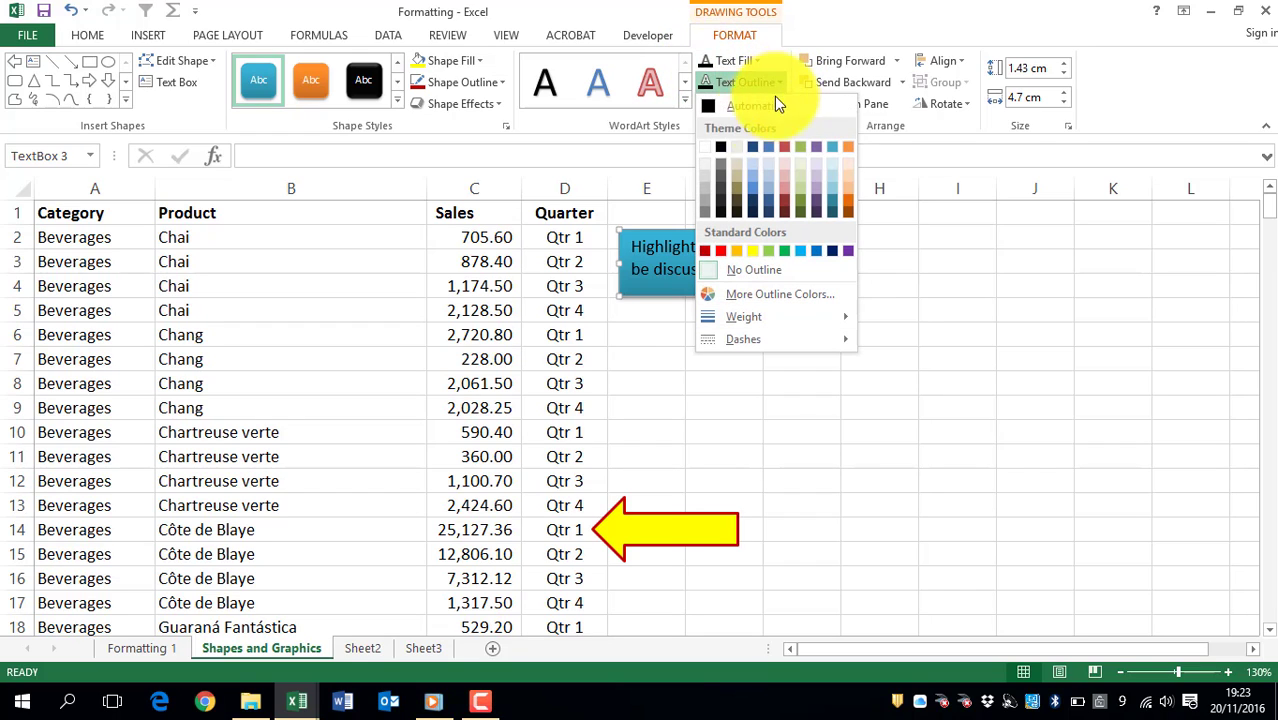
pyautogui.click(722, 150)
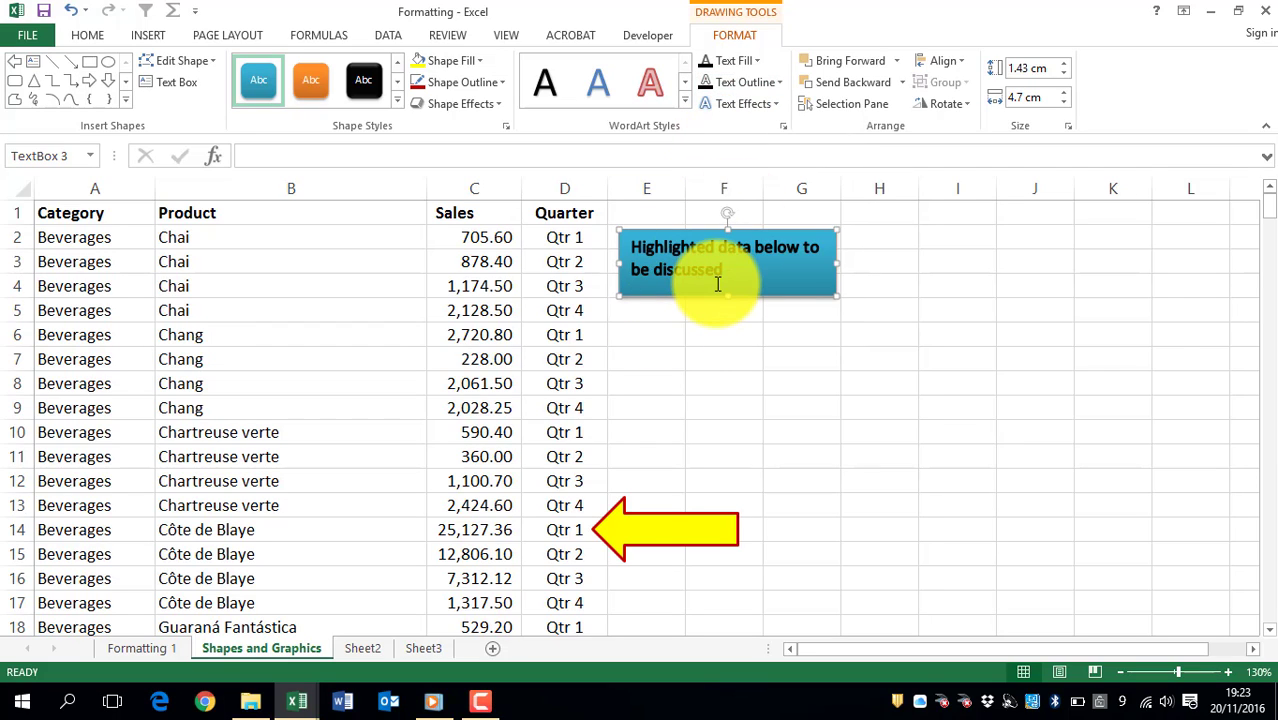
pyautogui.click(646, 325)
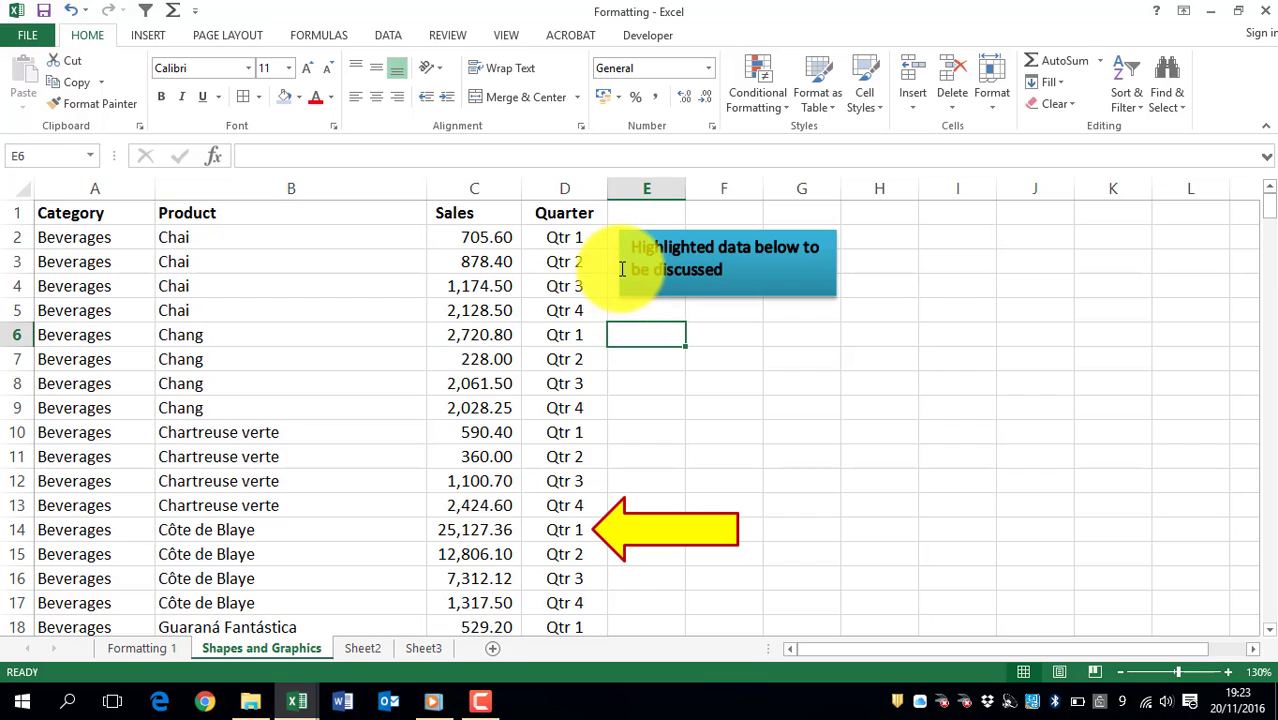
pyautogui.click(649, 242)
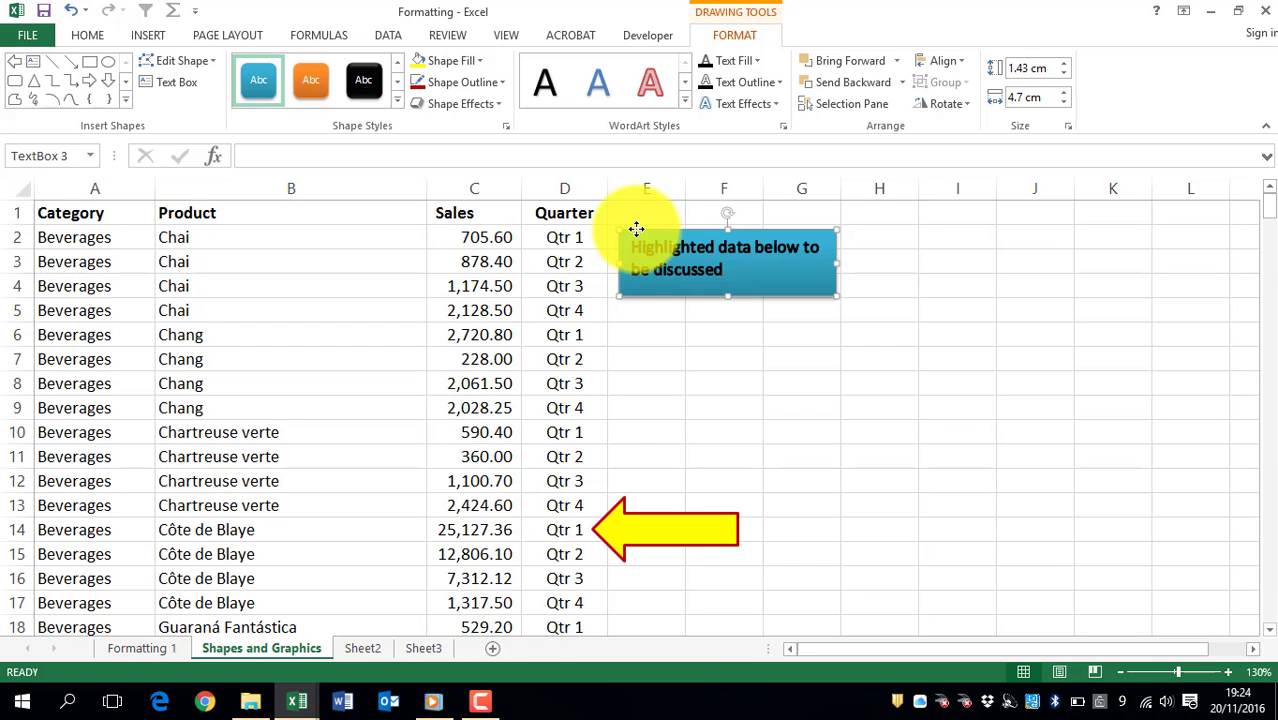
# Step: Browse the SmartArt graphic categories and layouts in an empty part of the sheet
pyautogui.click(633, 326)
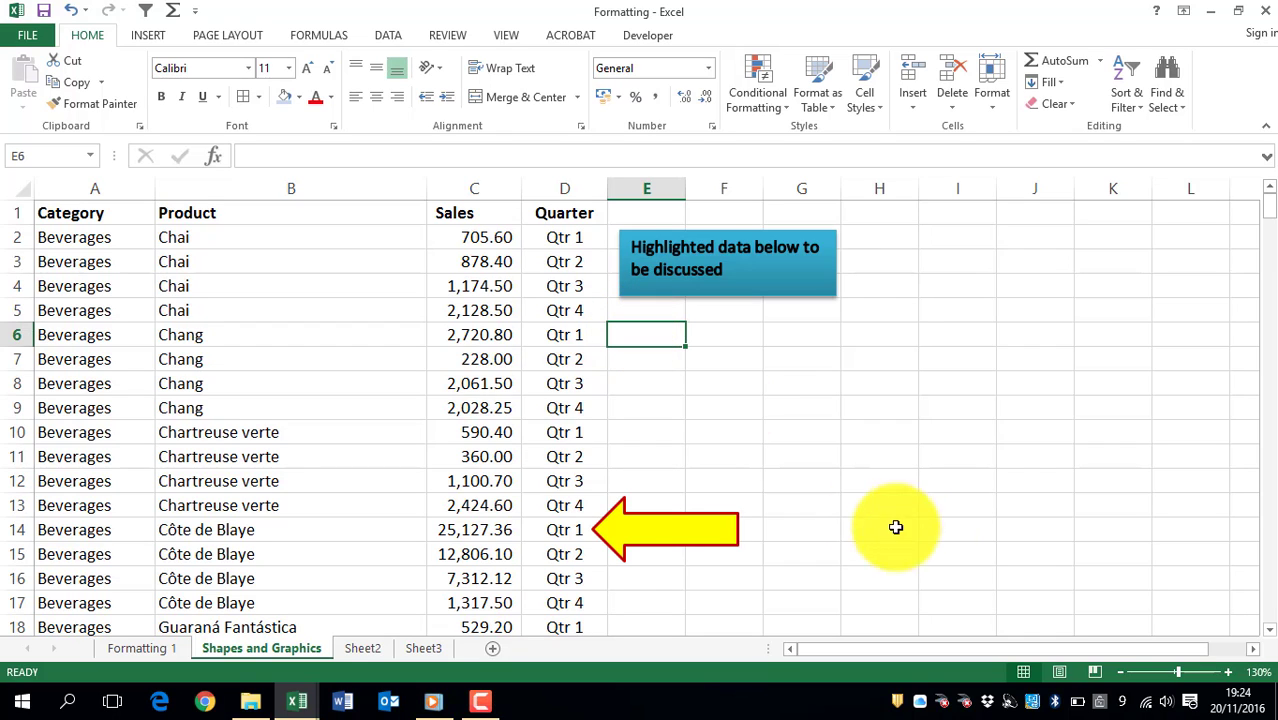
pyautogui.click(1253, 652)
pyautogui.click(1253, 652)
pyautogui.click(1253, 652)
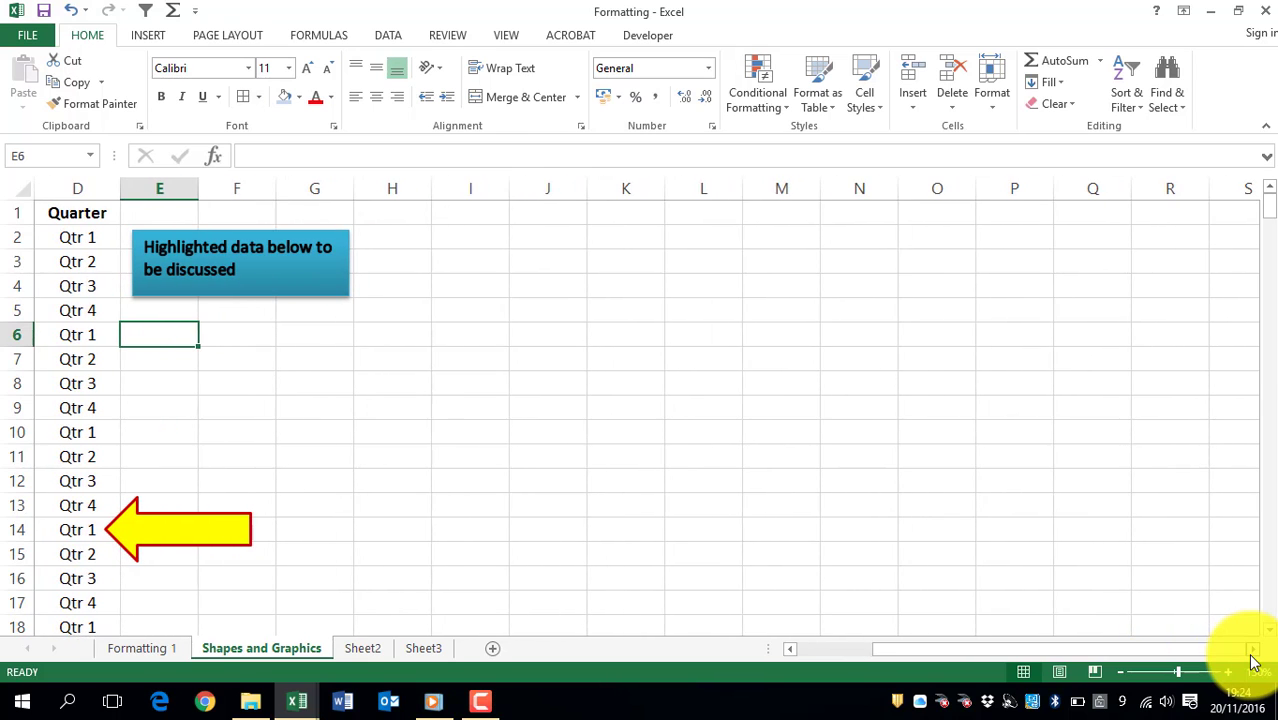
pyautogui.click(1253, 652)
pyautogui.click(1253, 652)
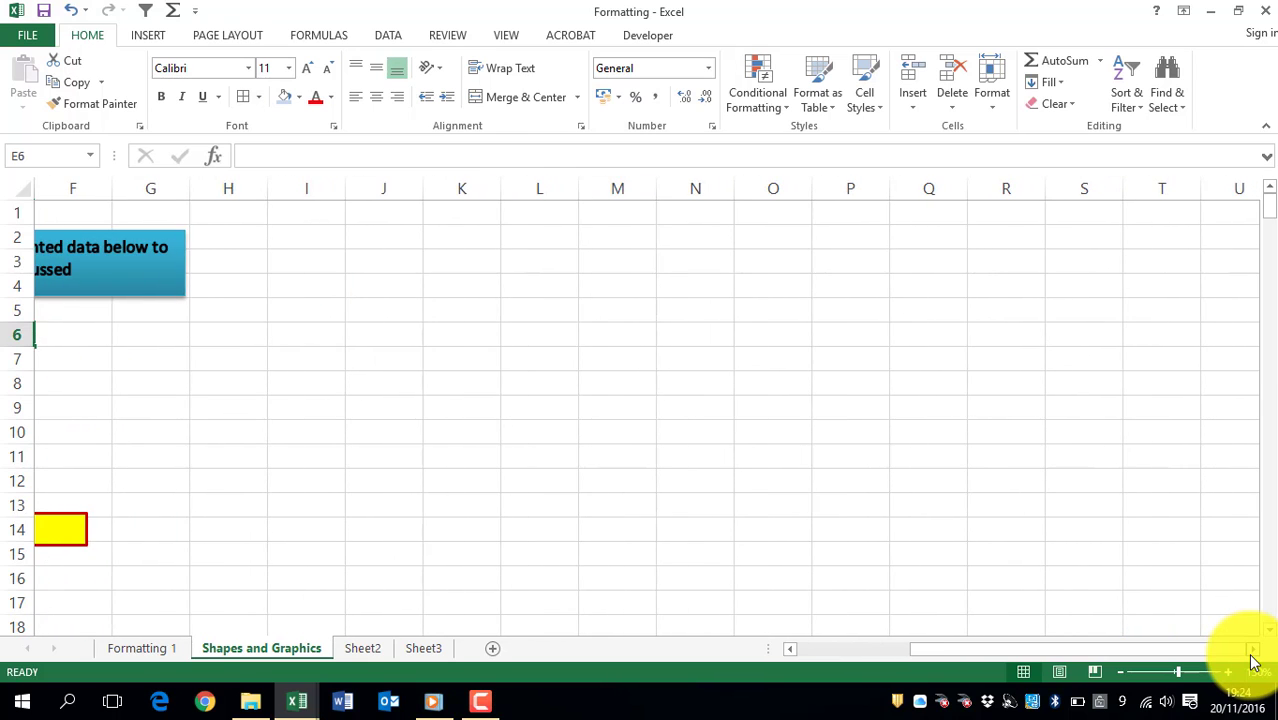
pyautogui.click(1253, 652)
pyautogui.click(1253, 652)
pyautogui.click(1253, 652)
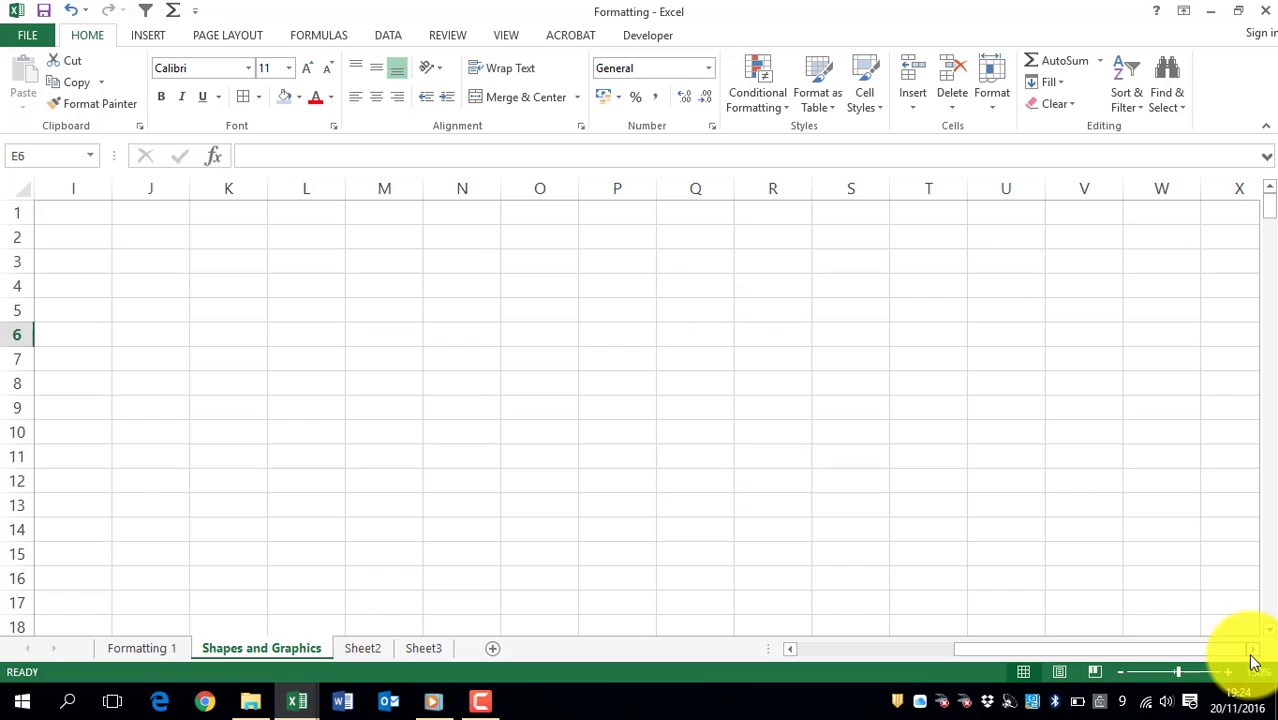
pyautogui.click(150, 36)
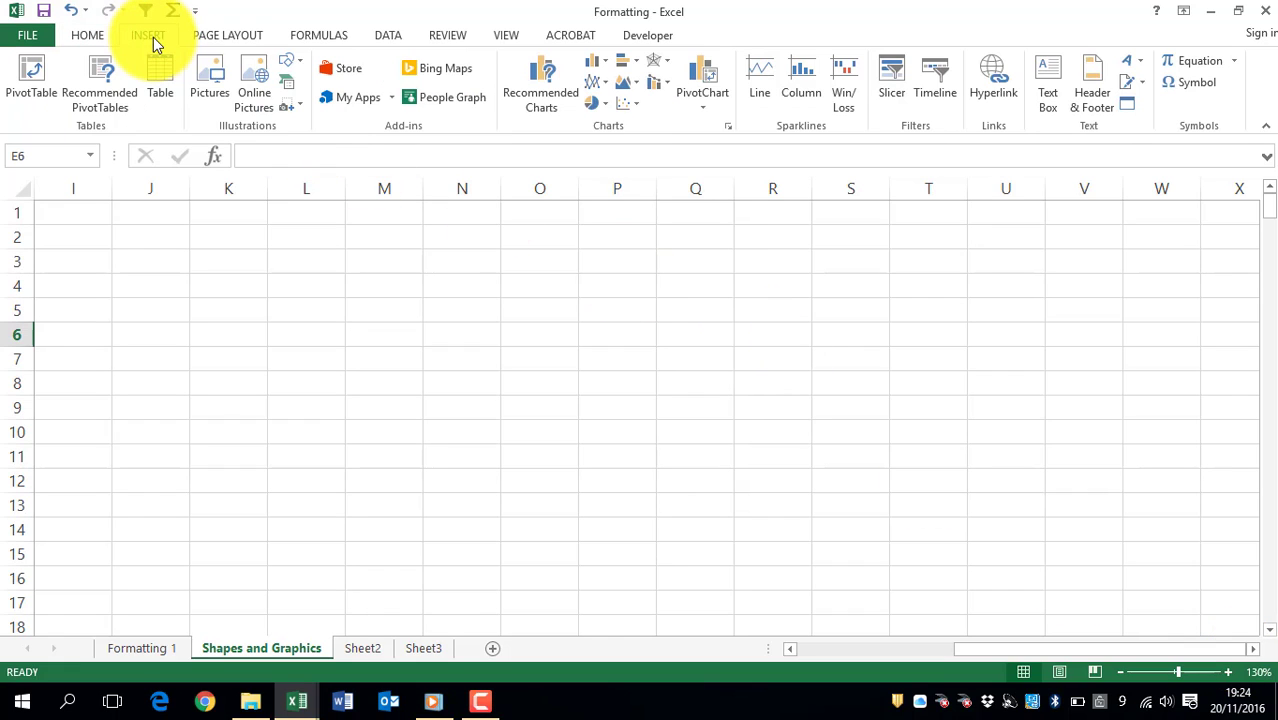
pyautogui.click(290, 92)
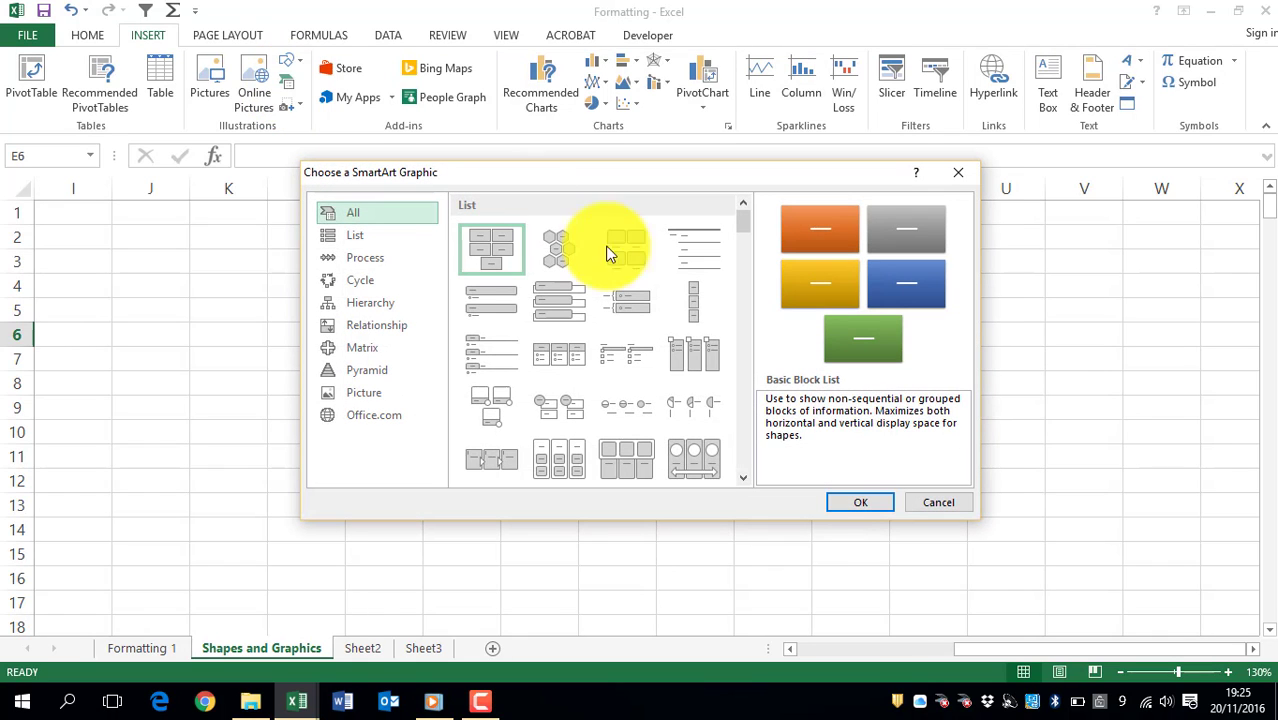
pyautogui.click(588, 268)
pyautogui.click(568, 320)
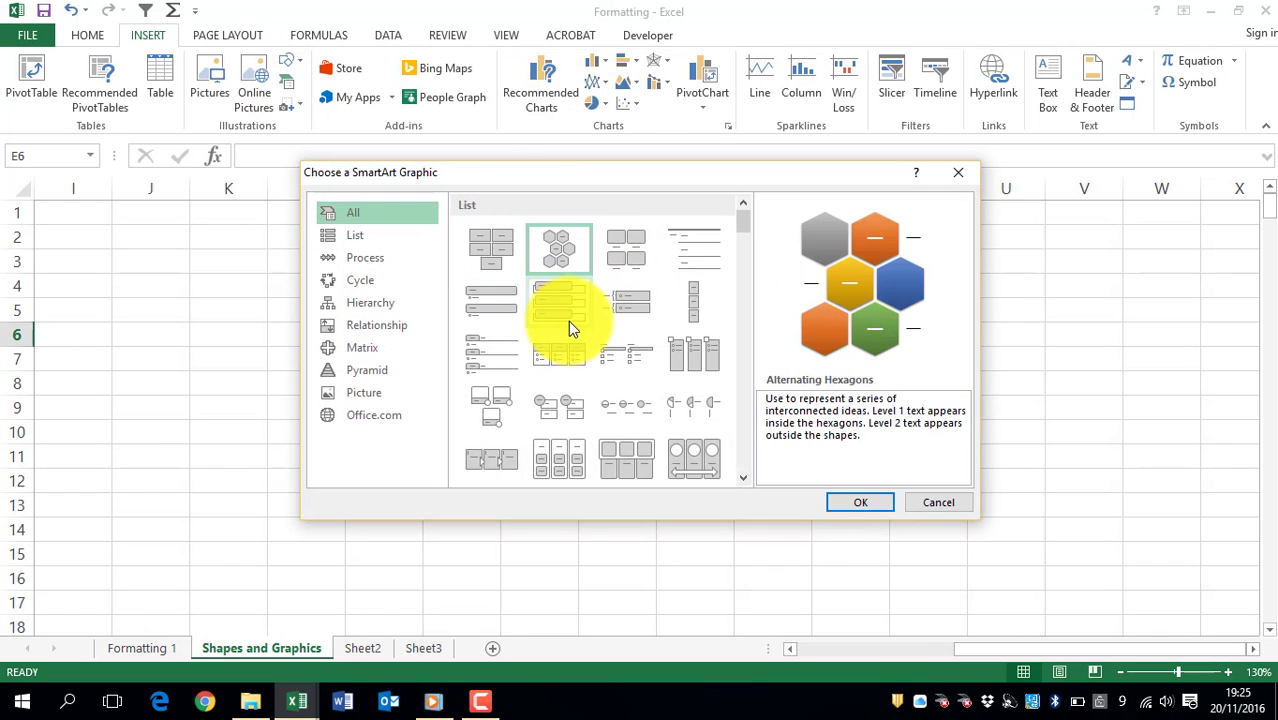
pyautogui.click(481, 377)
pyautogui.click(488, 411)
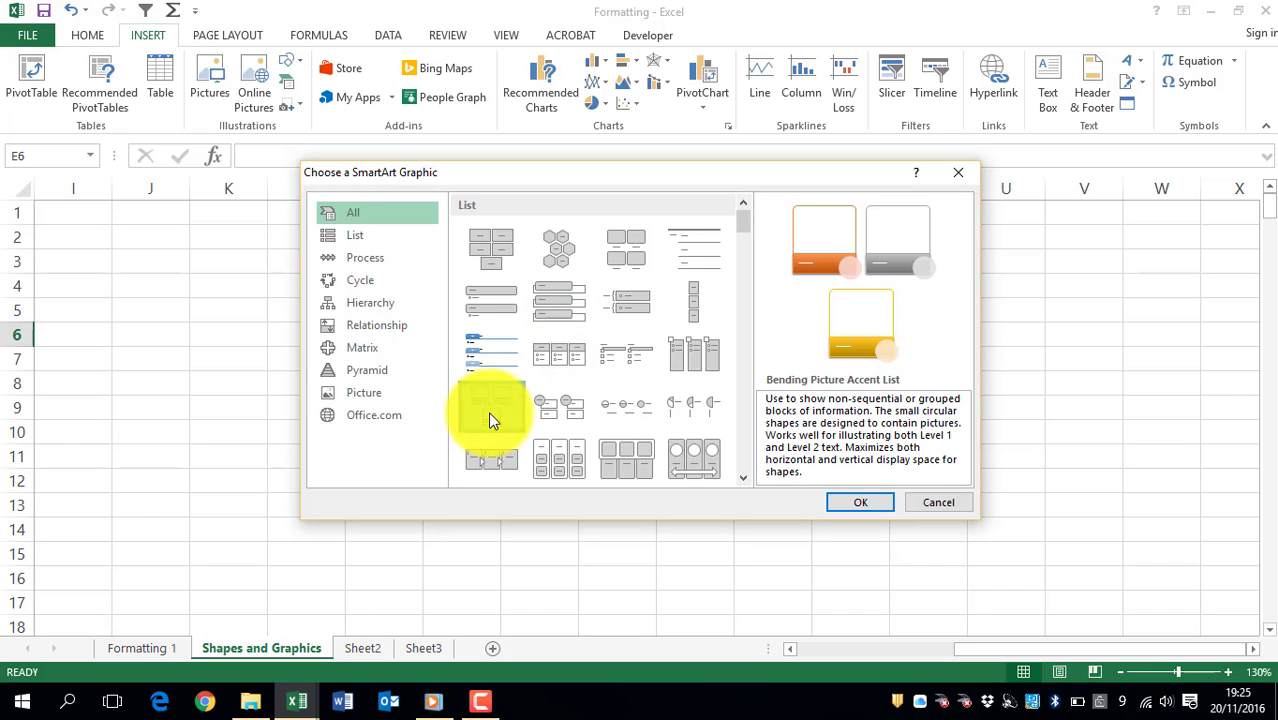
pyautogui.click(353, 236)
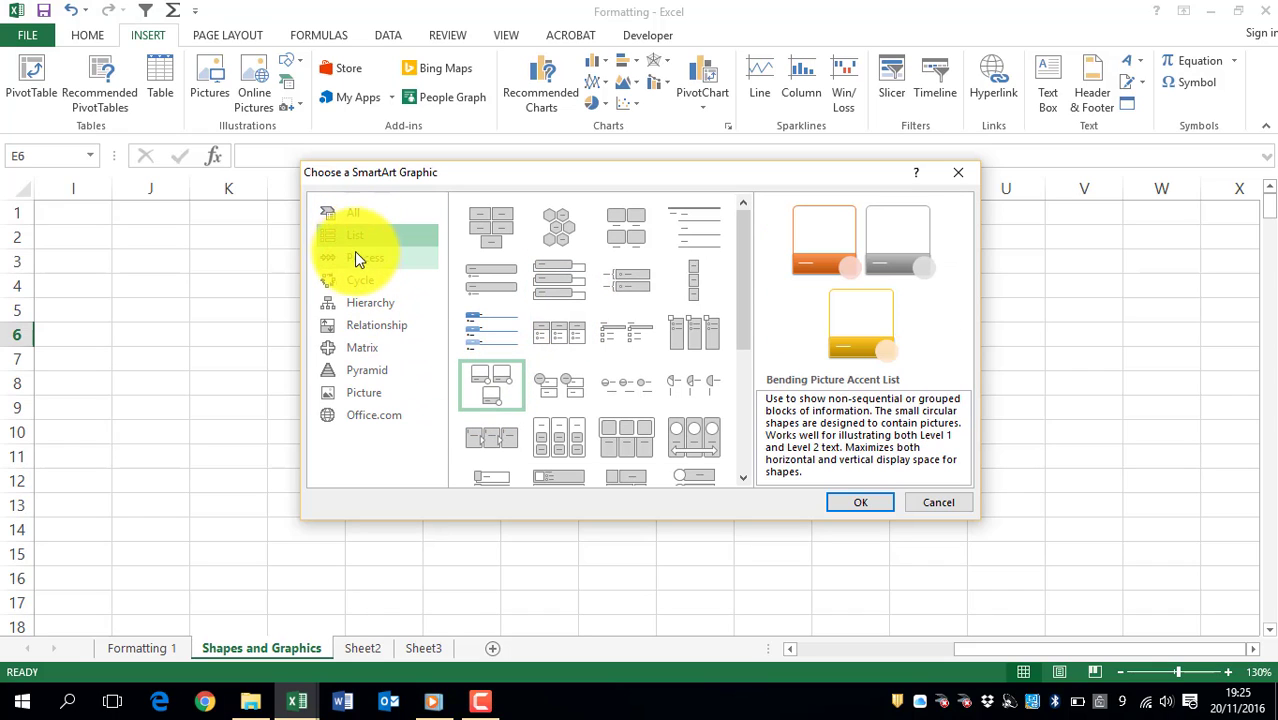
pyautogui.click(359, 256)
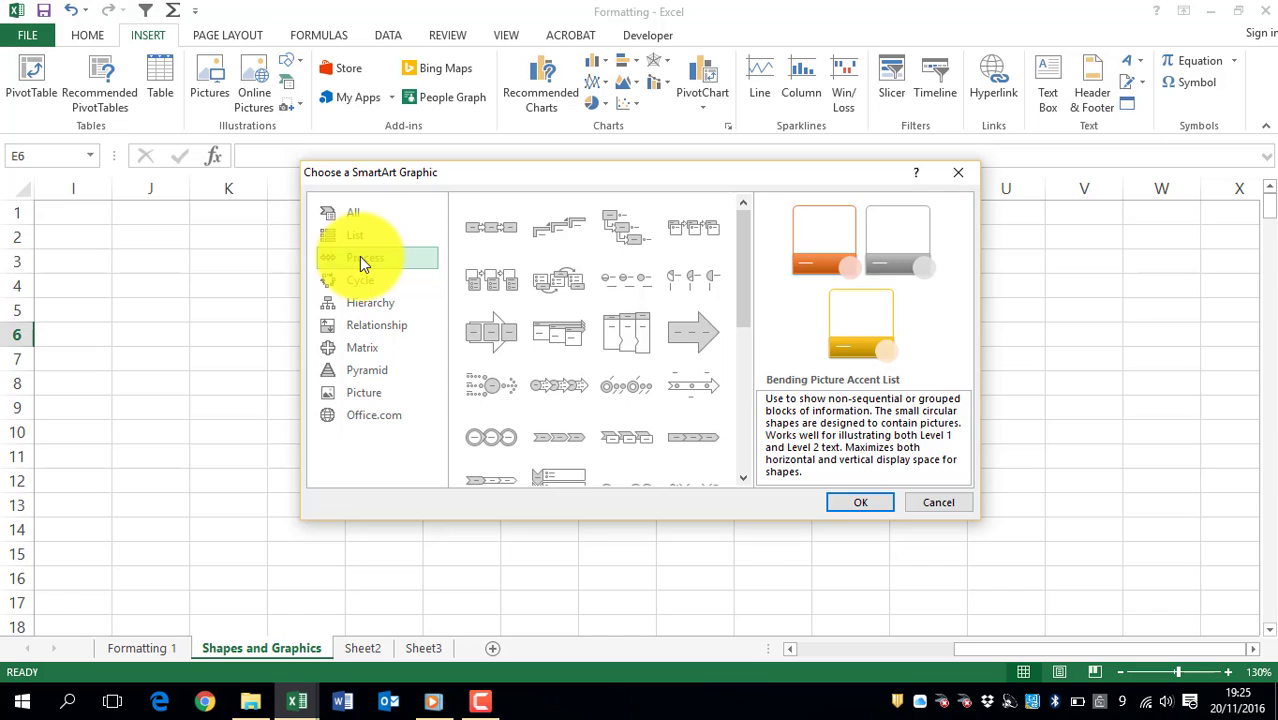
pyautogui.click(367, 313)
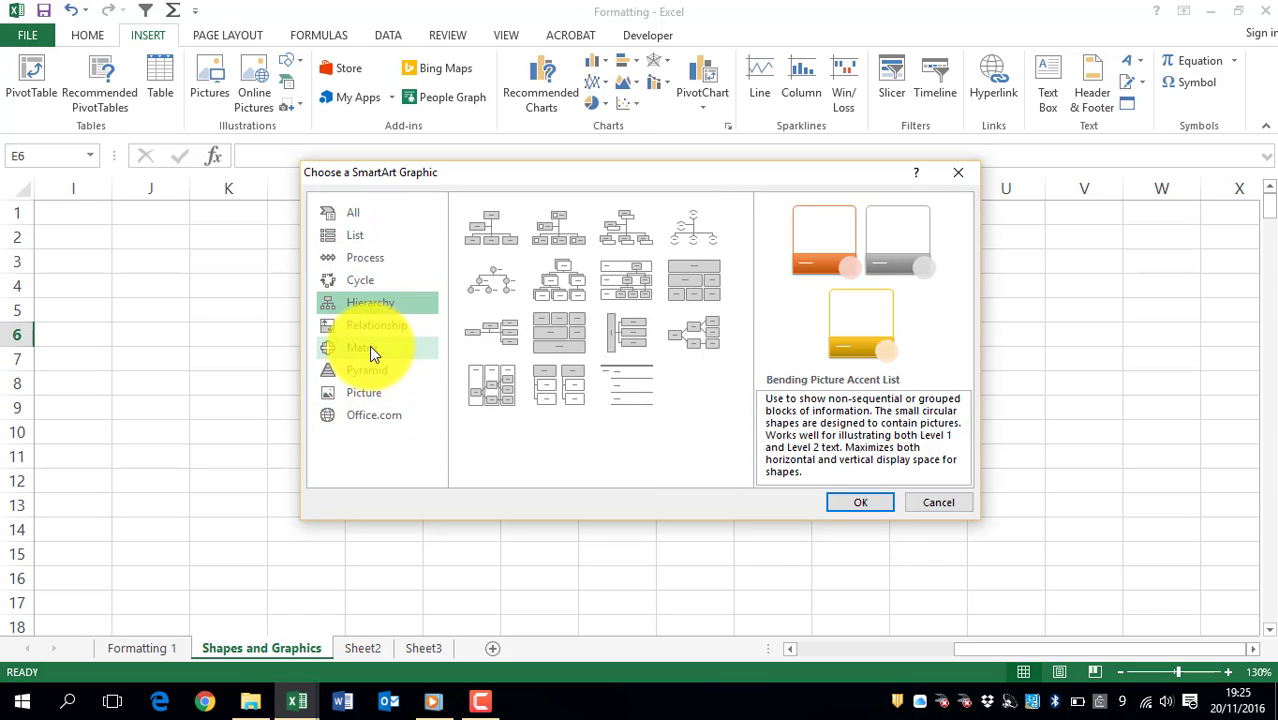
pyautogui.click(358, 348)
pyautogui.click(367, 372)
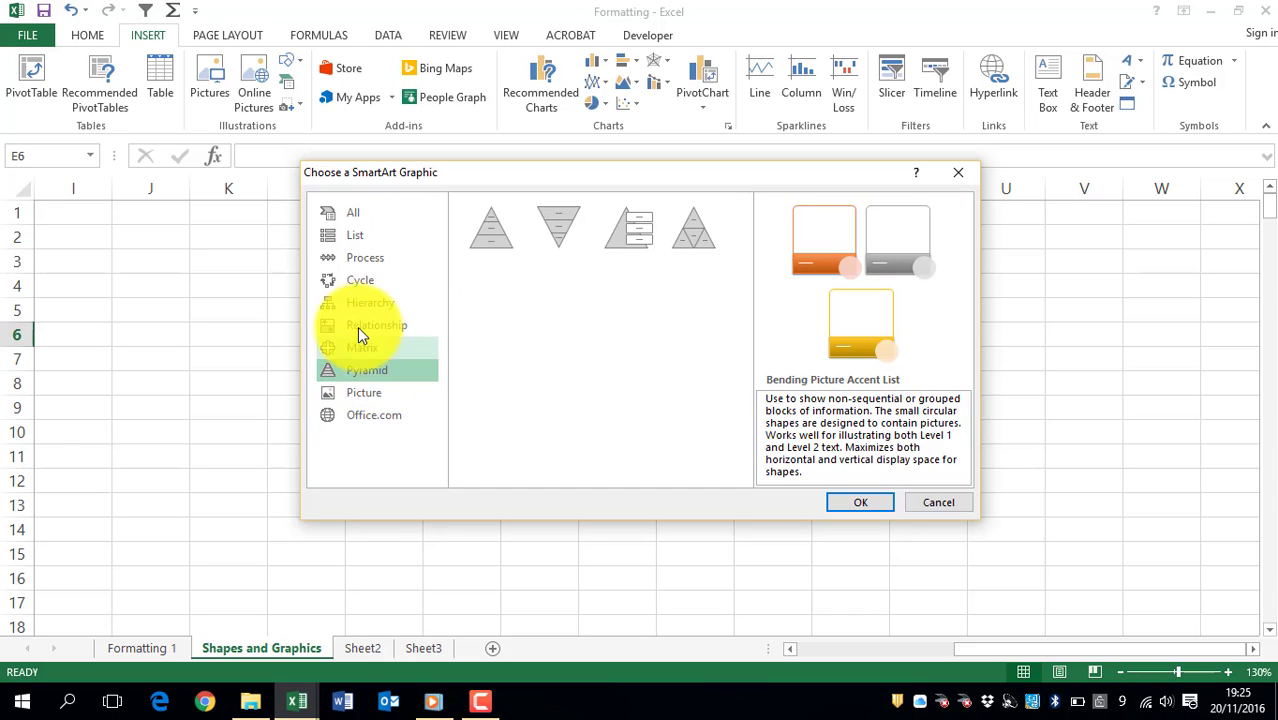
# Step: Insert a Basic Process SmartArt graphic from the Process category
pyautogui.click(353, 240)
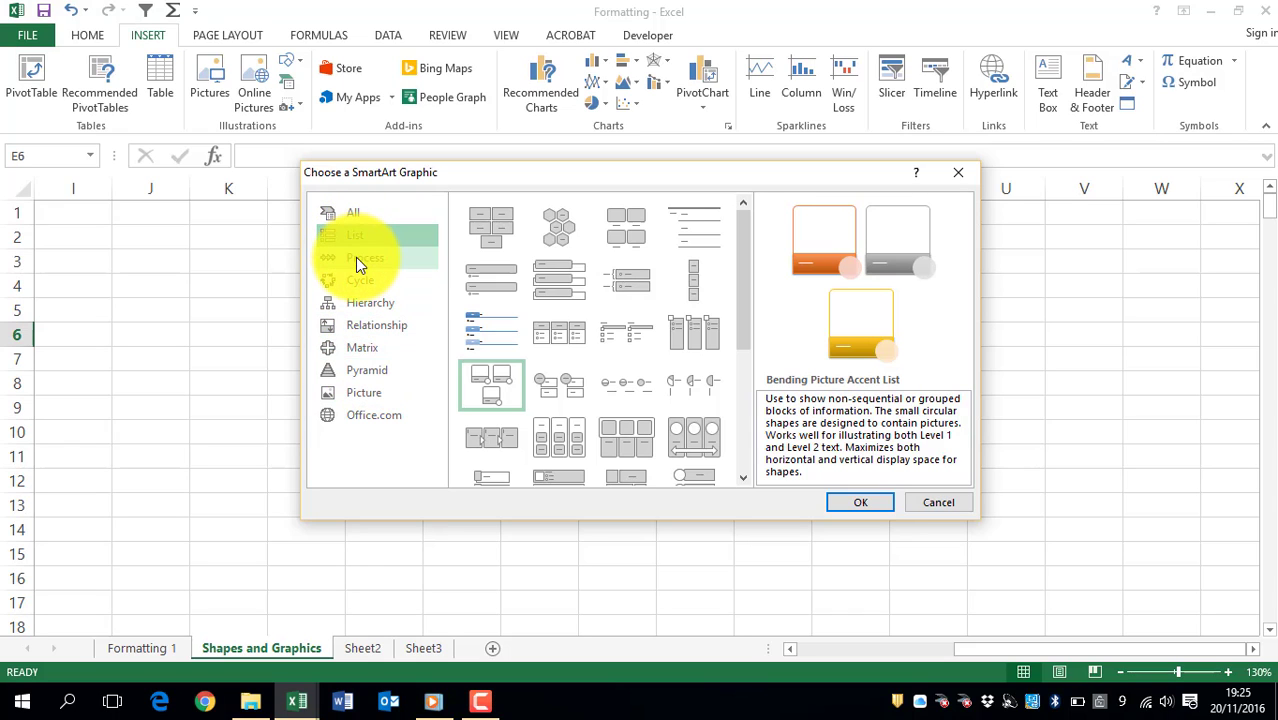
pyautogui.click(355, 258)
pyautogui.click(483, 229)
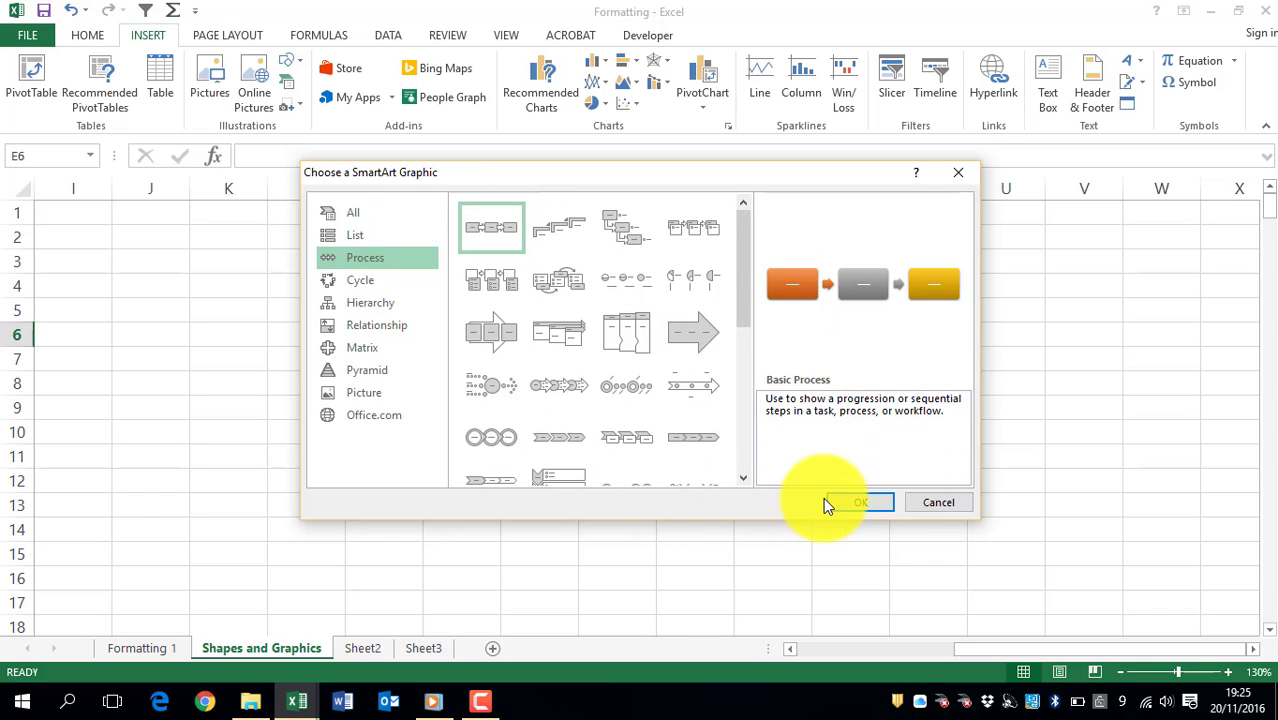
pyautogui.click(860, 500)
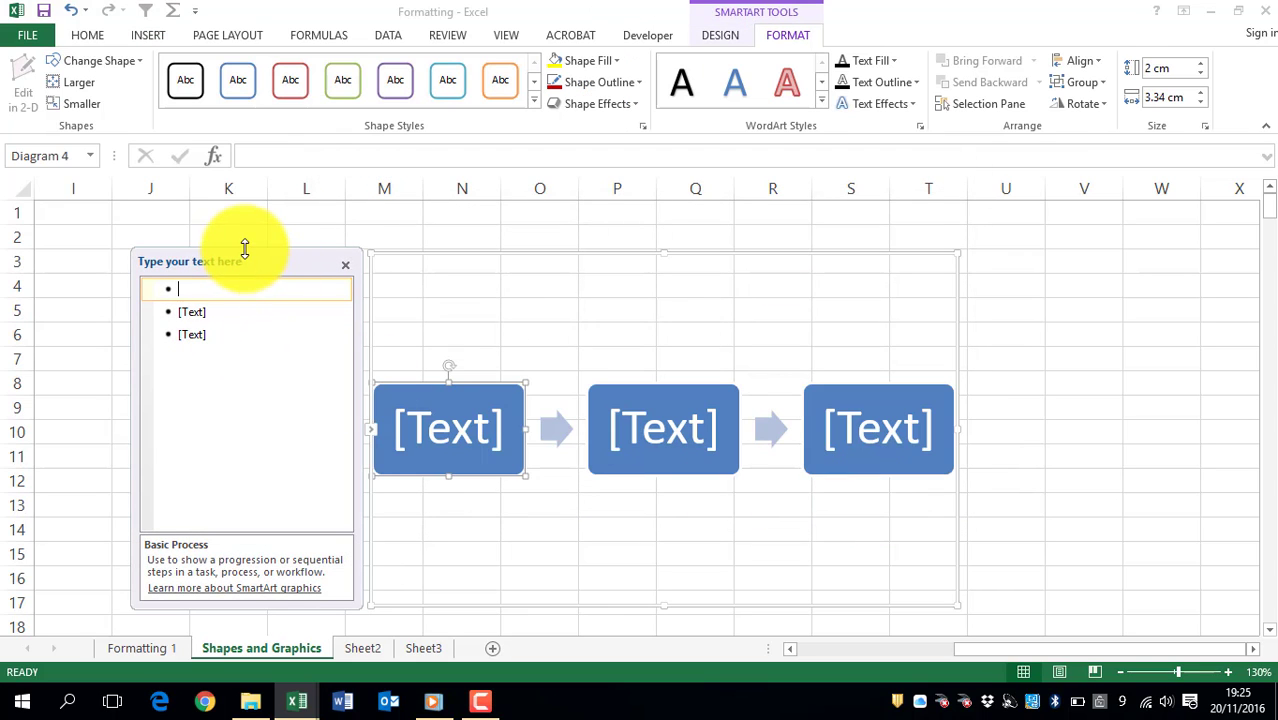
# Step: Label the three SmartArt shapes Step 1, Step 2 and Step 3
pyautogui.moveTo(243, 255)
pyautogui.mouseDown()
pyautogui.moveTo(250, 222)
pyautogui.moveTo(249, 251)
pyautogui.mouseUp()
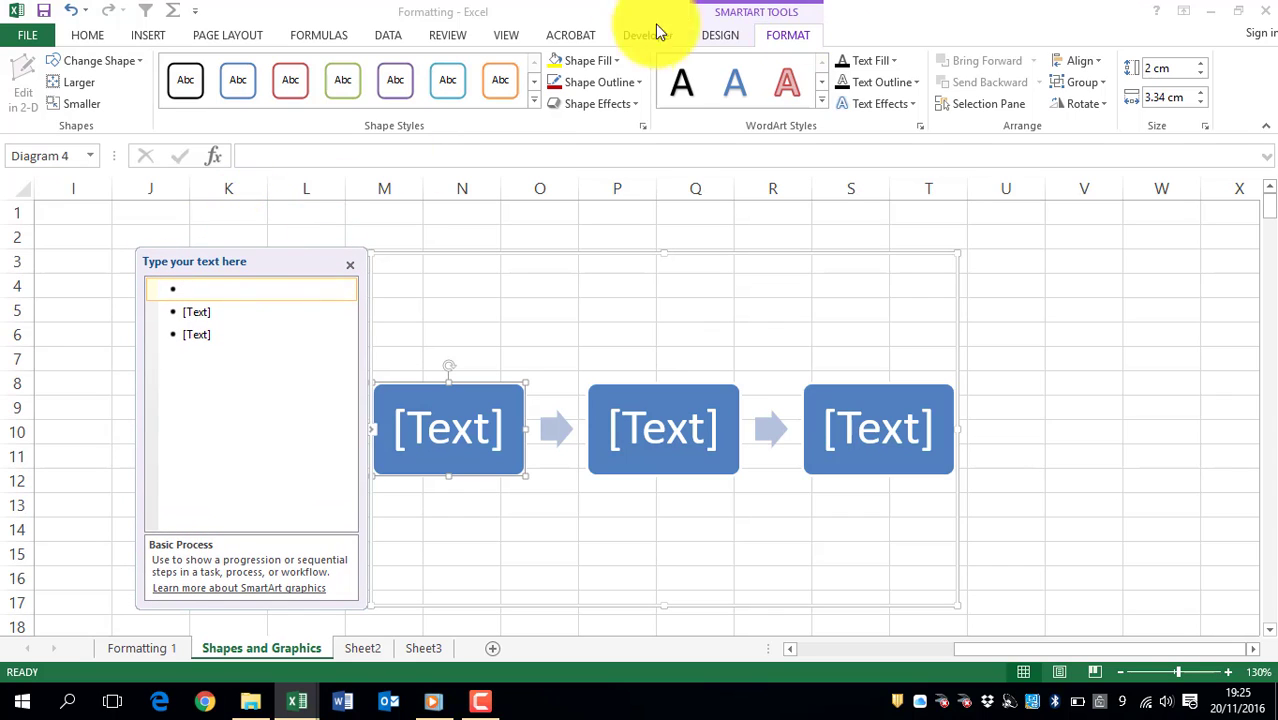
pyautogui.click(729, 38)
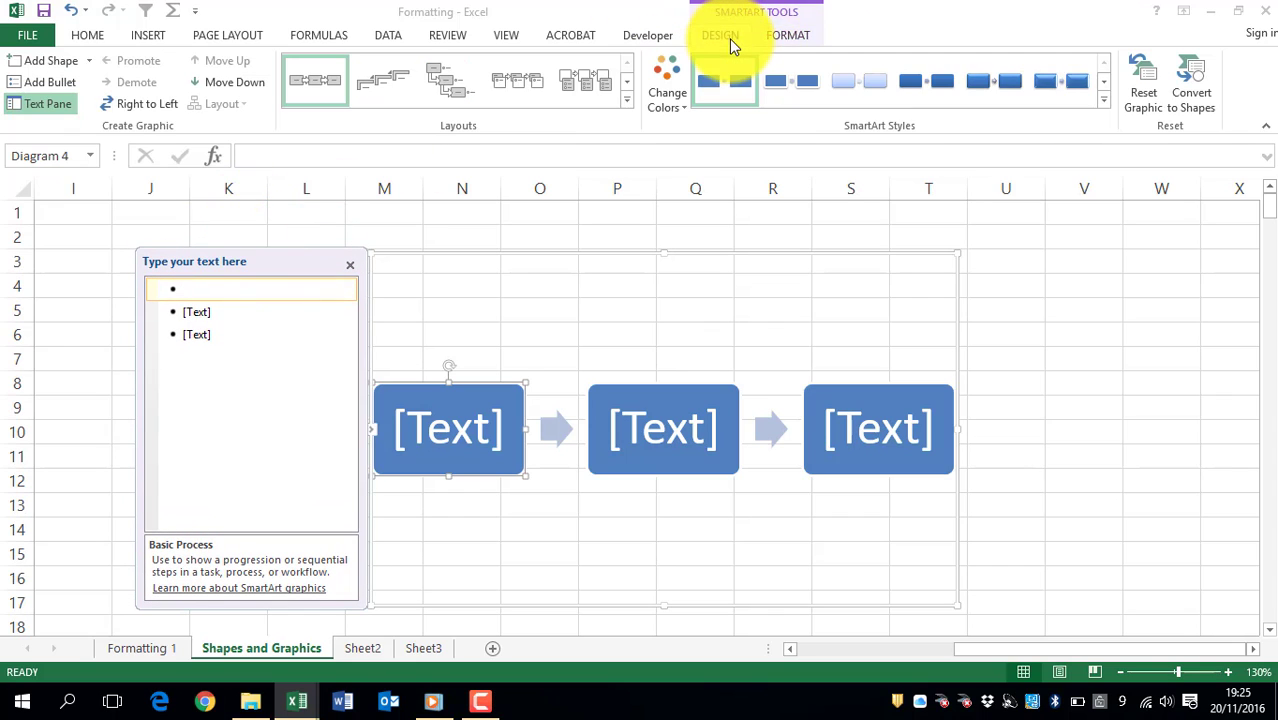
pyautogui.click(787, 34)
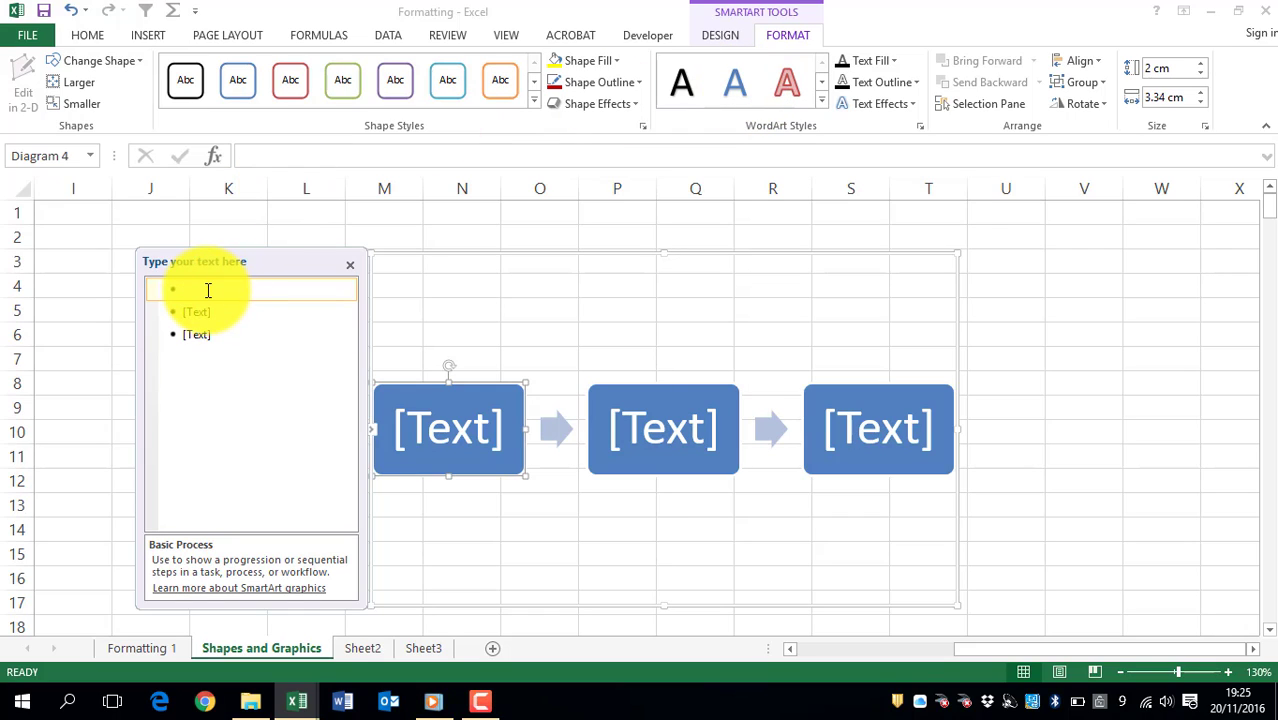
pyautogui.write('Step 1')
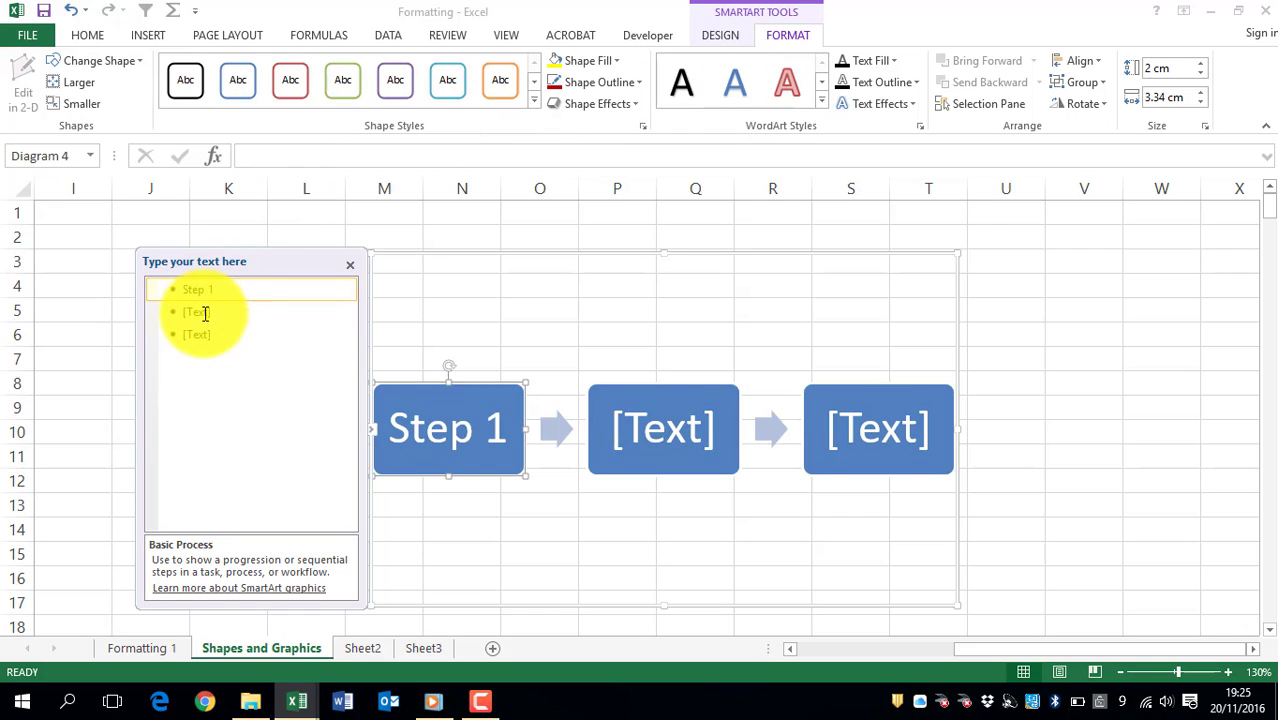
pyautogui.click(205, 313)
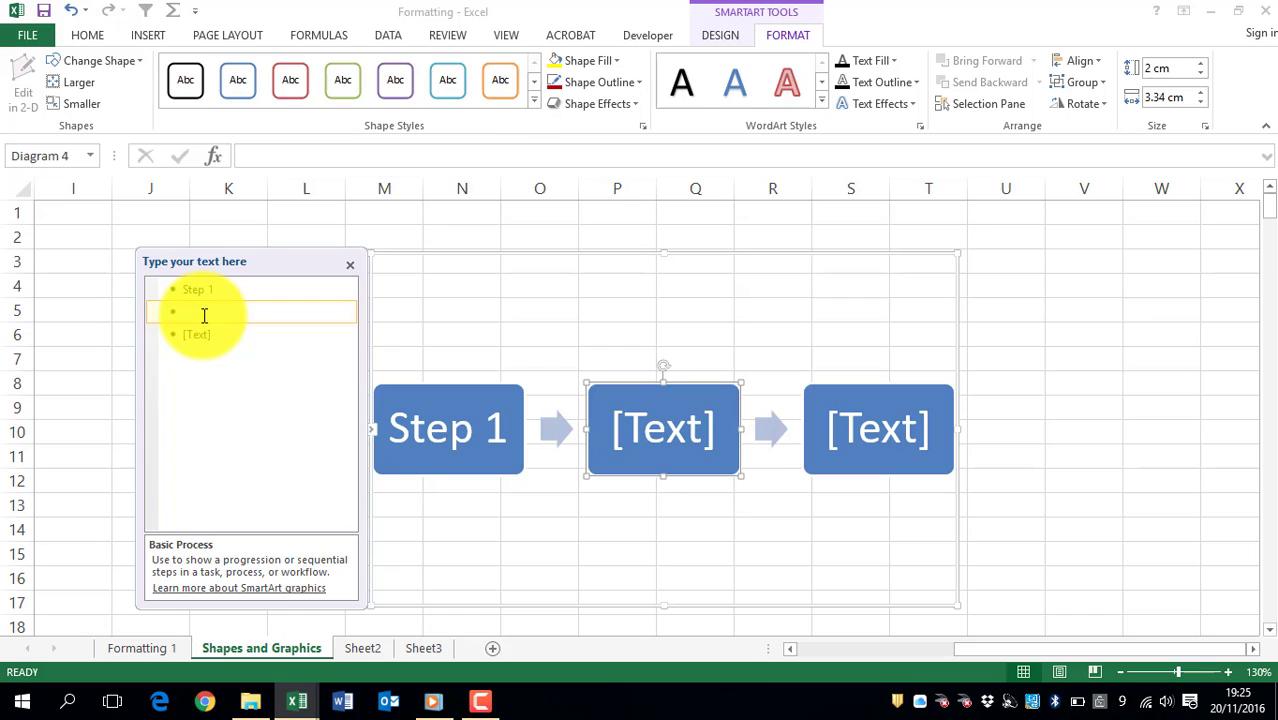
pyautogui.write('Step 2')
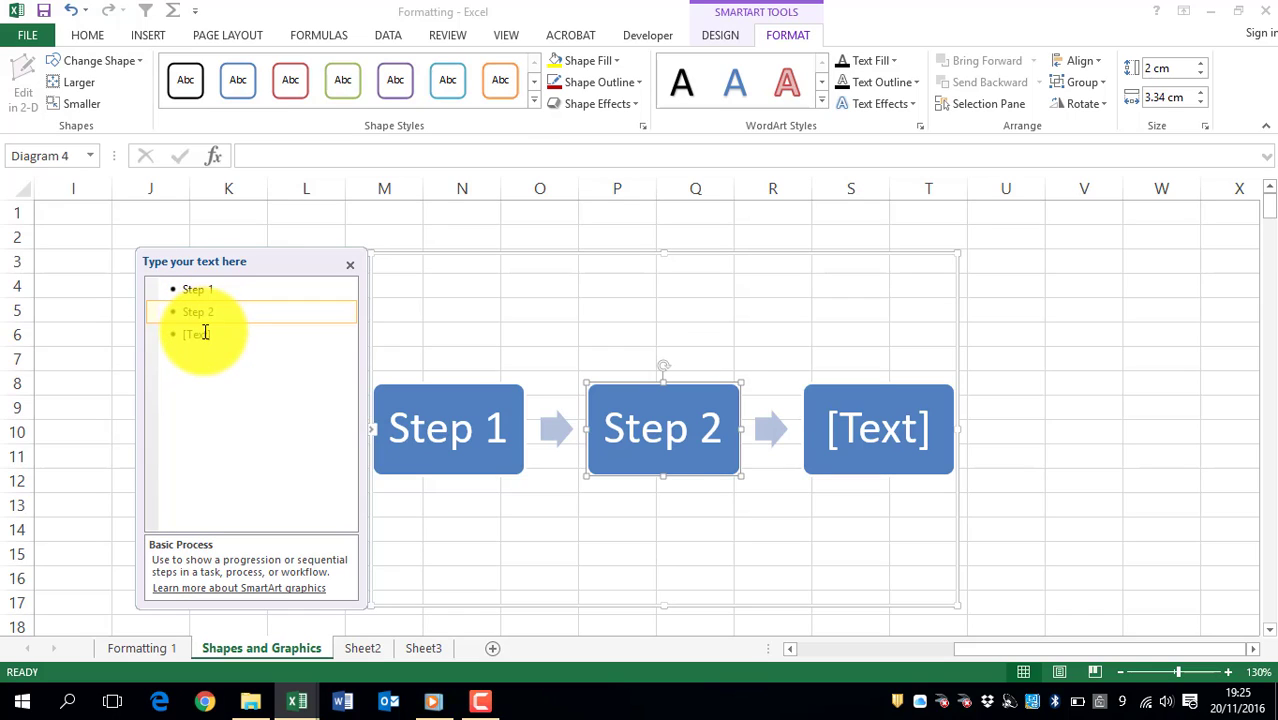
pyautogui.click(205, 333)
pyautogui.write('Step 3')
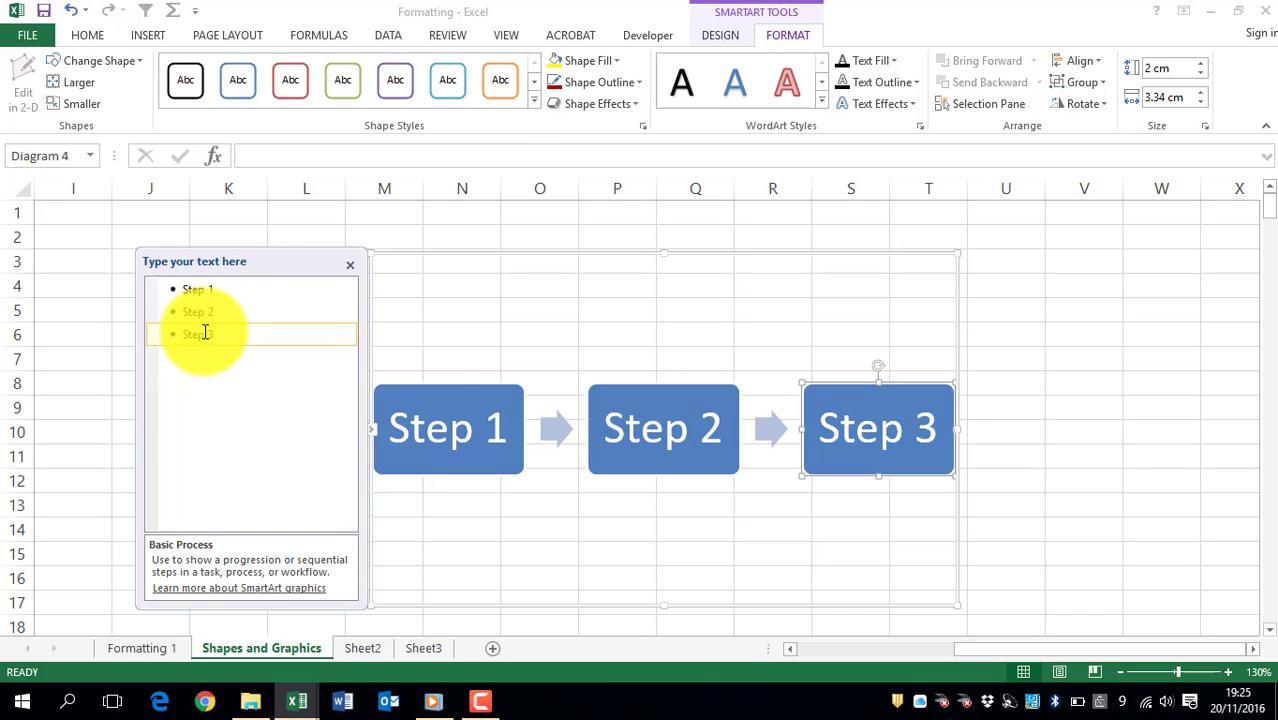
# Step: Change the SmartArt layout to Step Up Process
pyautogui.click(420, 389)
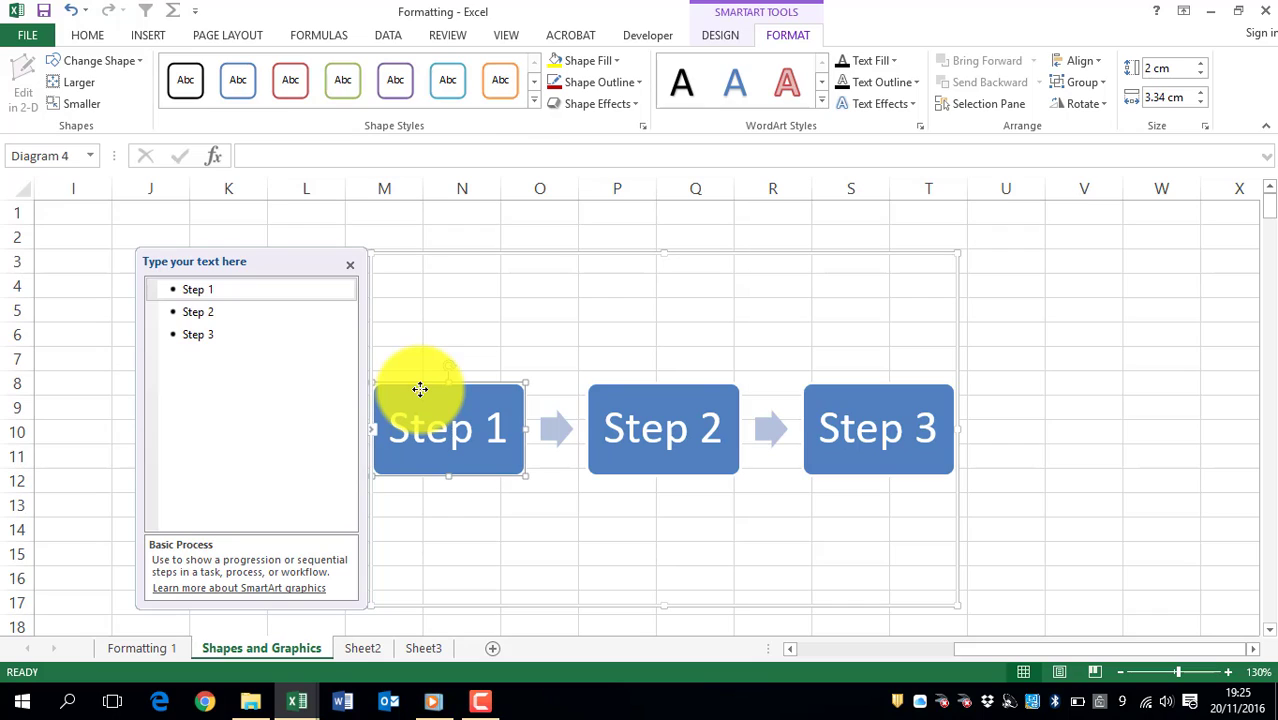
pyautogui.click(397, 253)
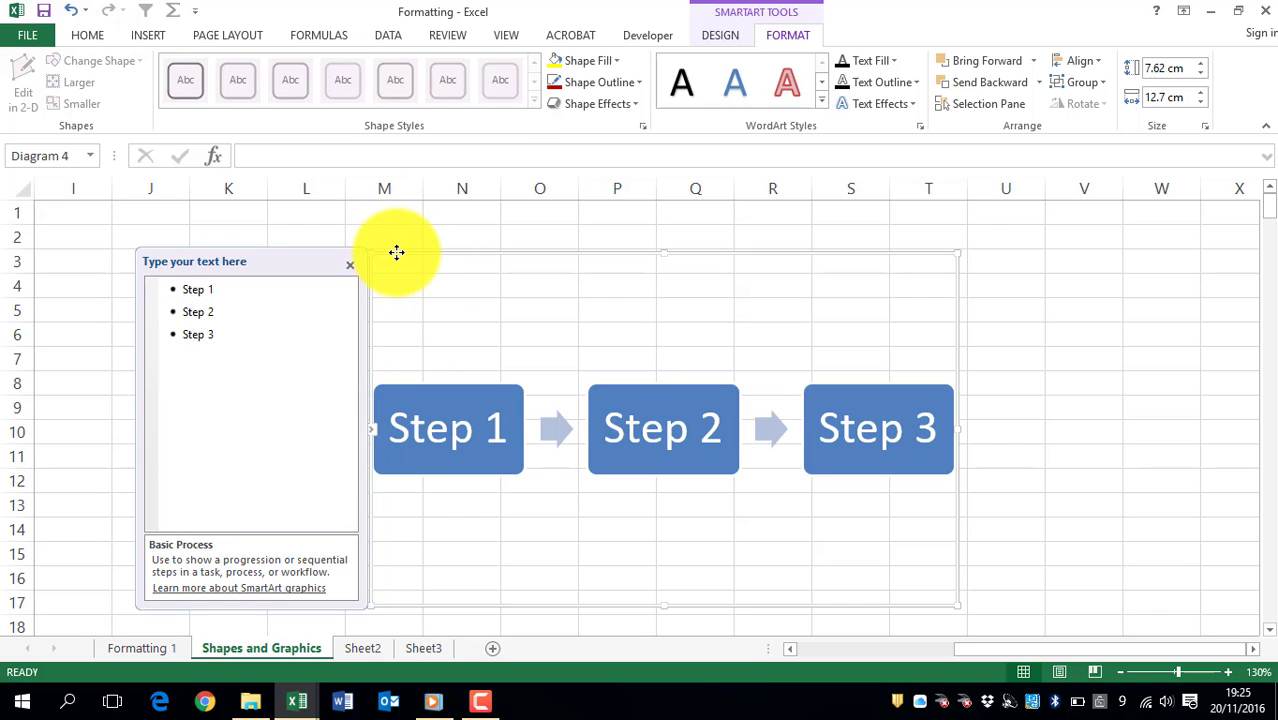
pyautogui.click(724, 36)
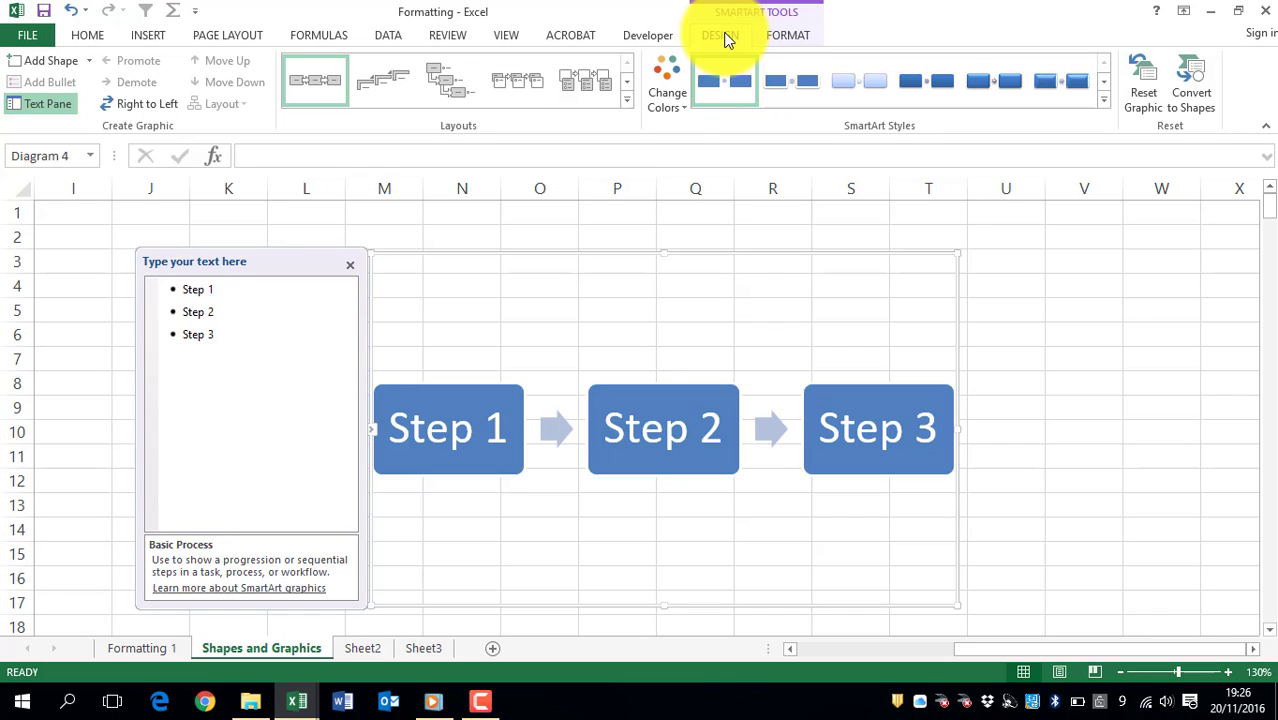
pyautogui.click(672, 110)
pyautogui.click(672, 110)
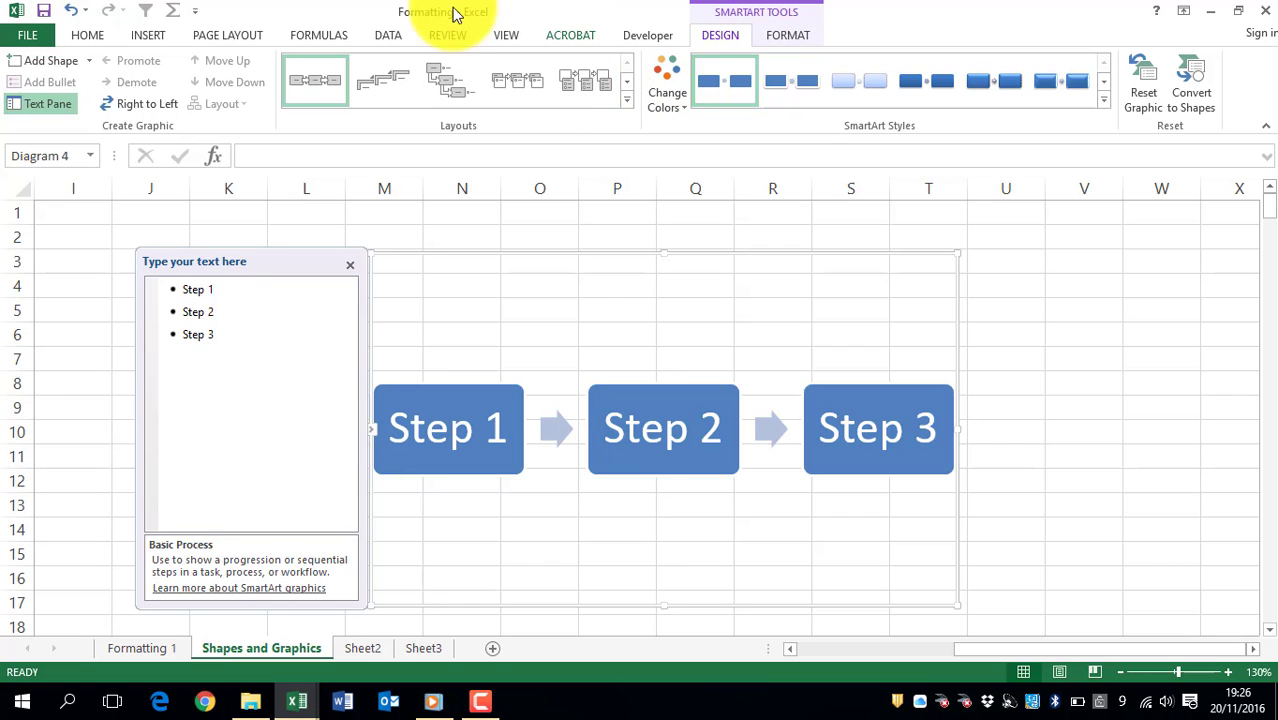
pyautogui.click(443, 80)
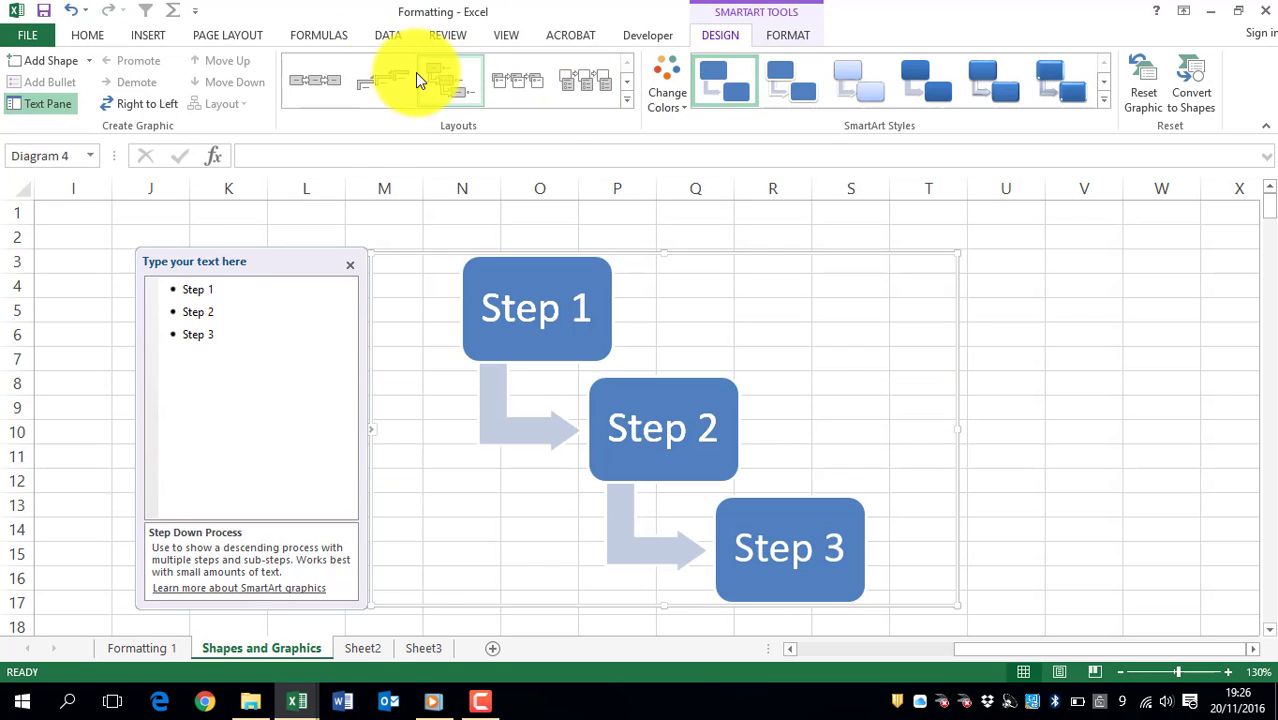
pyautogui.click(372, 74)
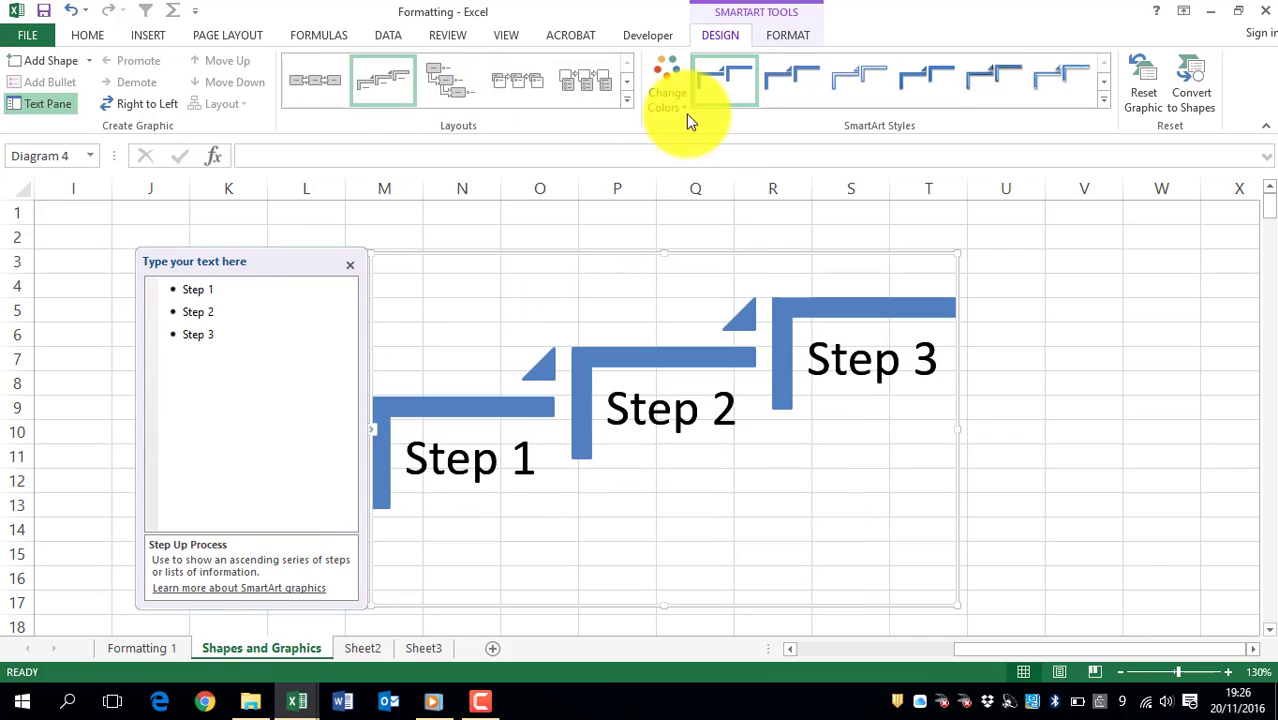
# Step: Recolor the SmartArt graphic with the first Colorful color scheme
pyautogui.click(680, 104)
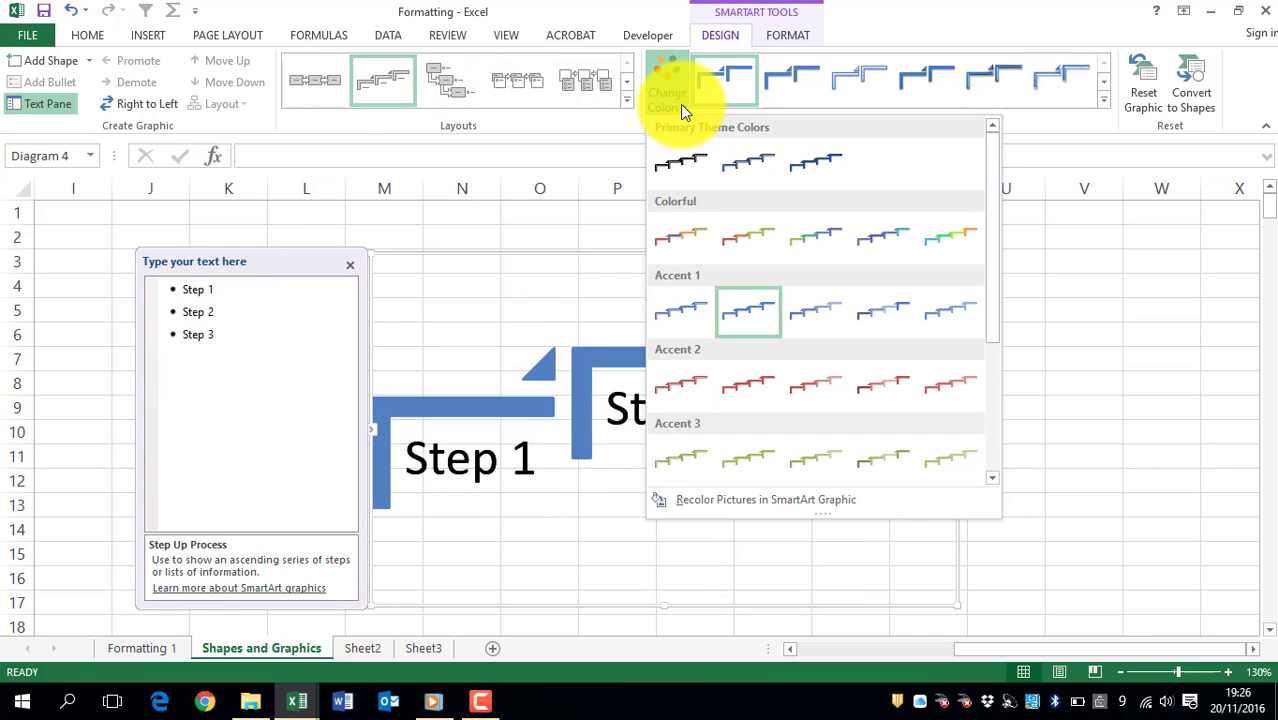
pyautogui.click(681, 237)
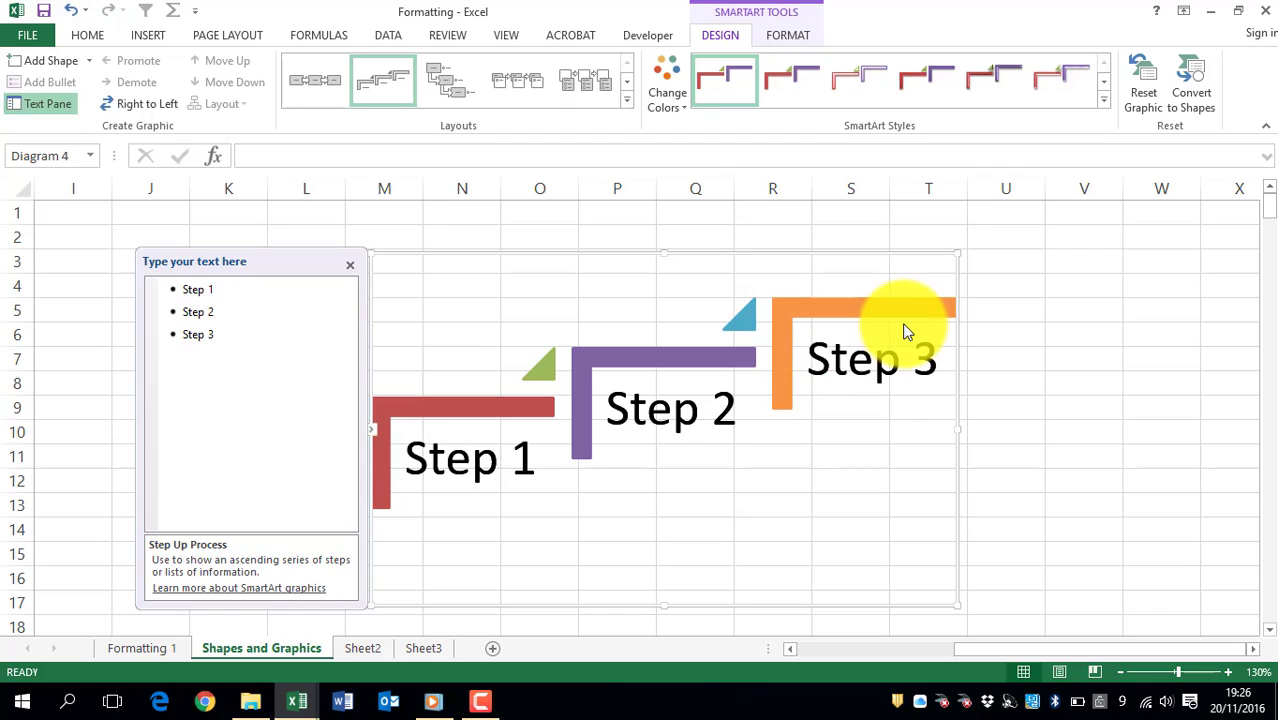
# Step: Add a shape after Step 1 and label it Step 1.1
pyautogui.click(421, 416)
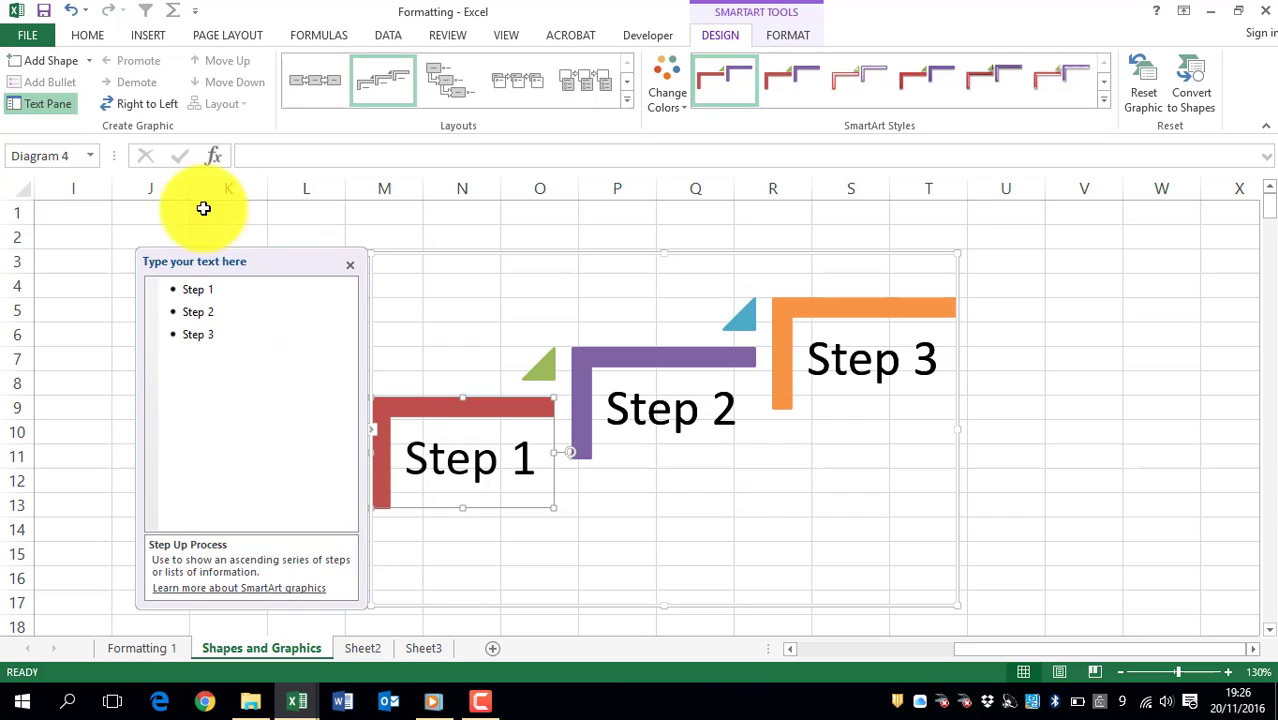
pyautogui.rightClick(428, 397)
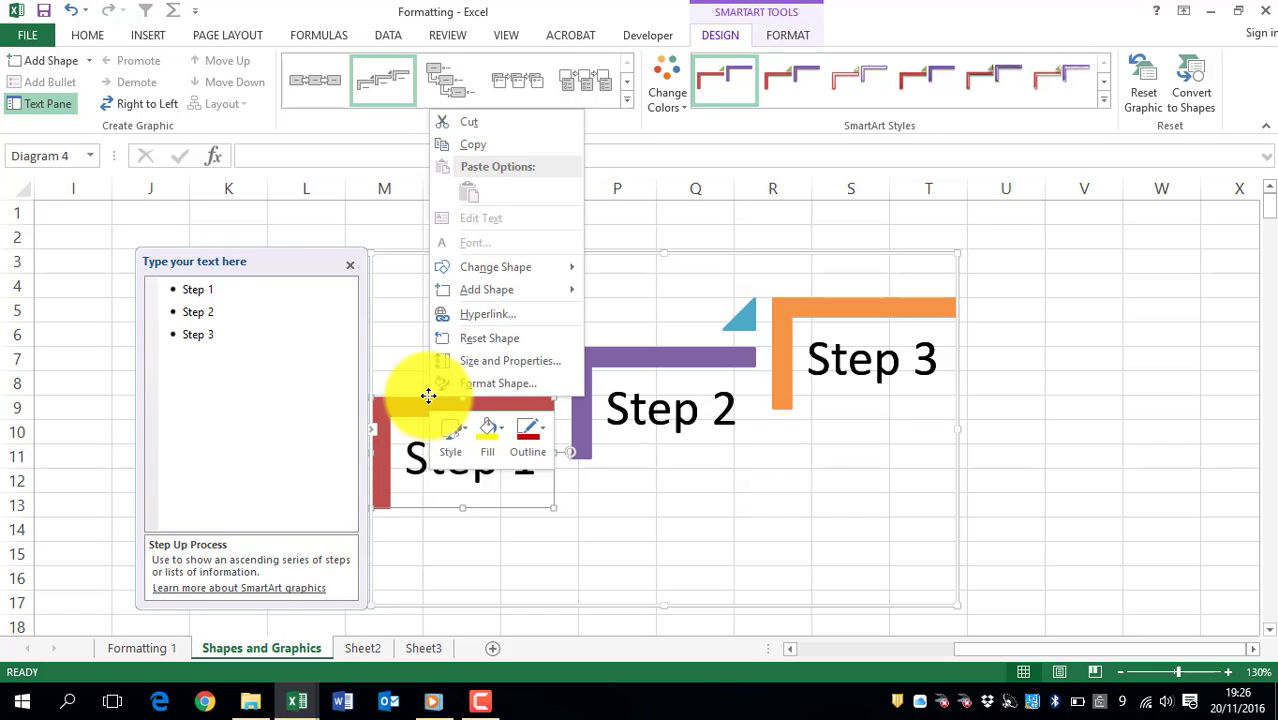
pyautogui.moveTo(530, 292)
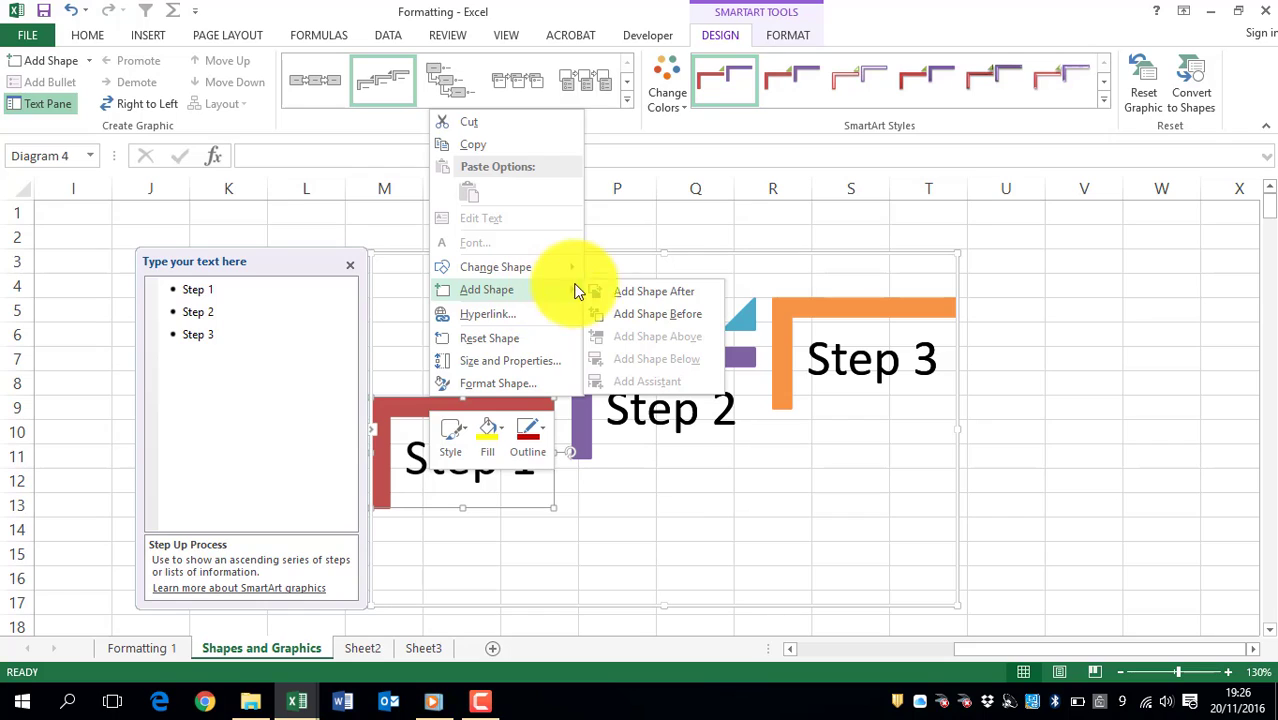
pyautogui.click(676, 293)
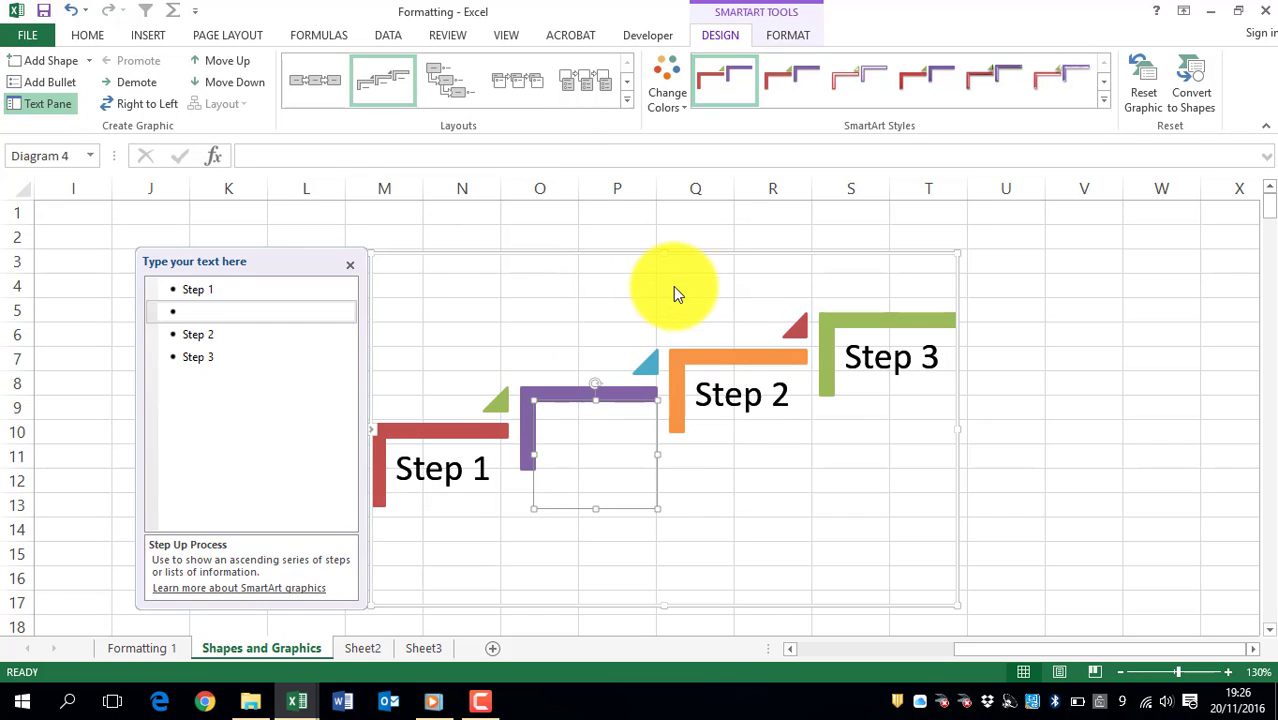
pyautogui.click(553, 461)
pyautogui.write('Dte')
pyautogui.press('BackSpace')
pyautogui.press('BackSpace')
pyautogui.press('BackSpace')
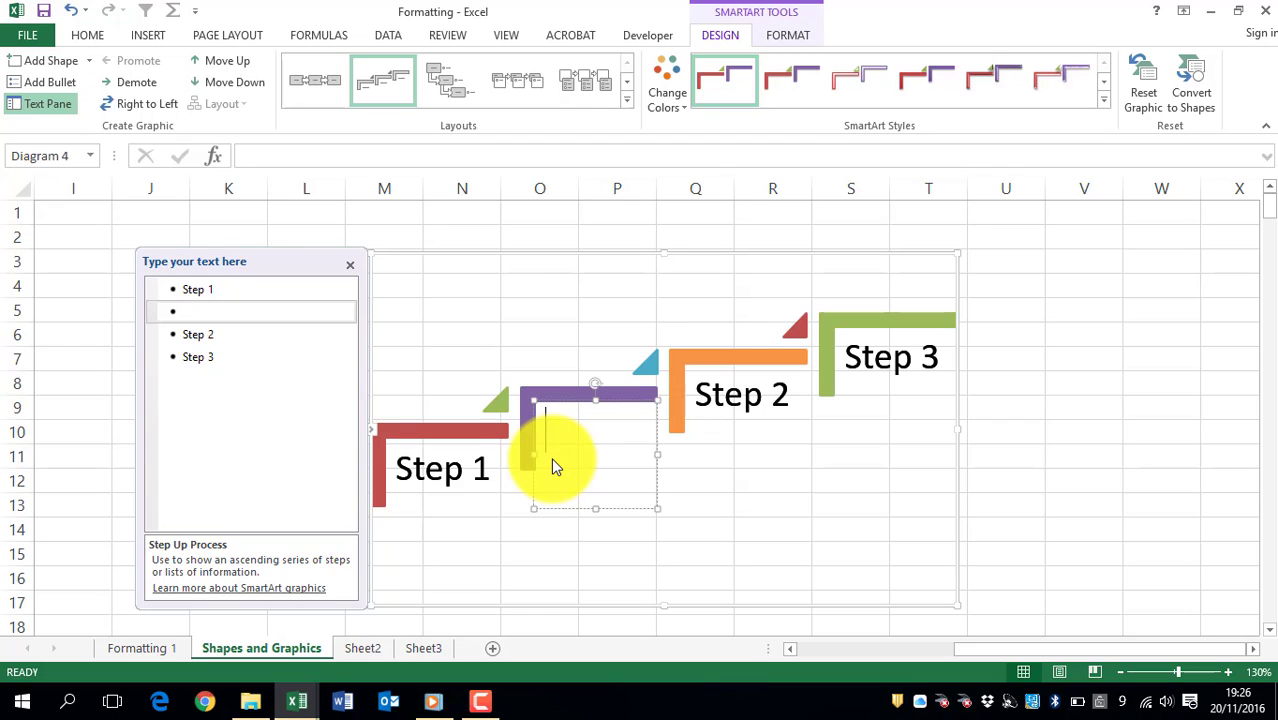
pyautogui.write('Step 1.1')
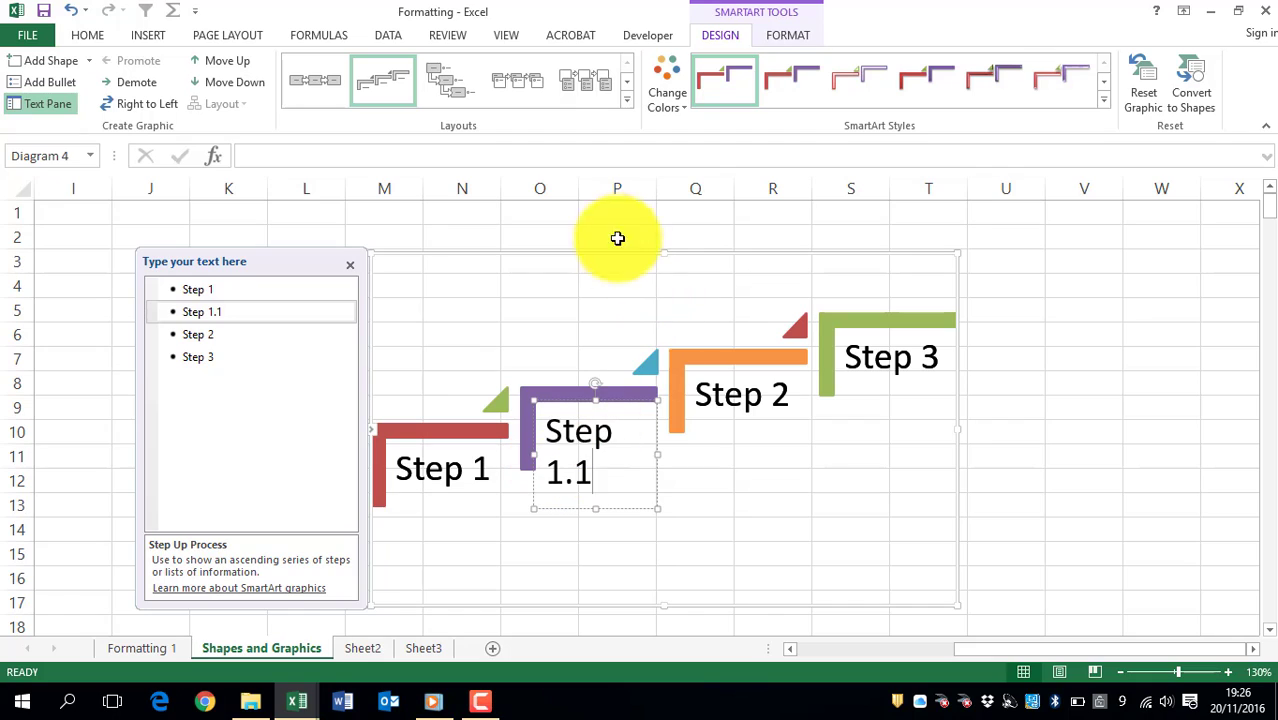
# Step: Apply the second 3-D SmartArt style to the whole graphic
pyautogui.click(588, 254)
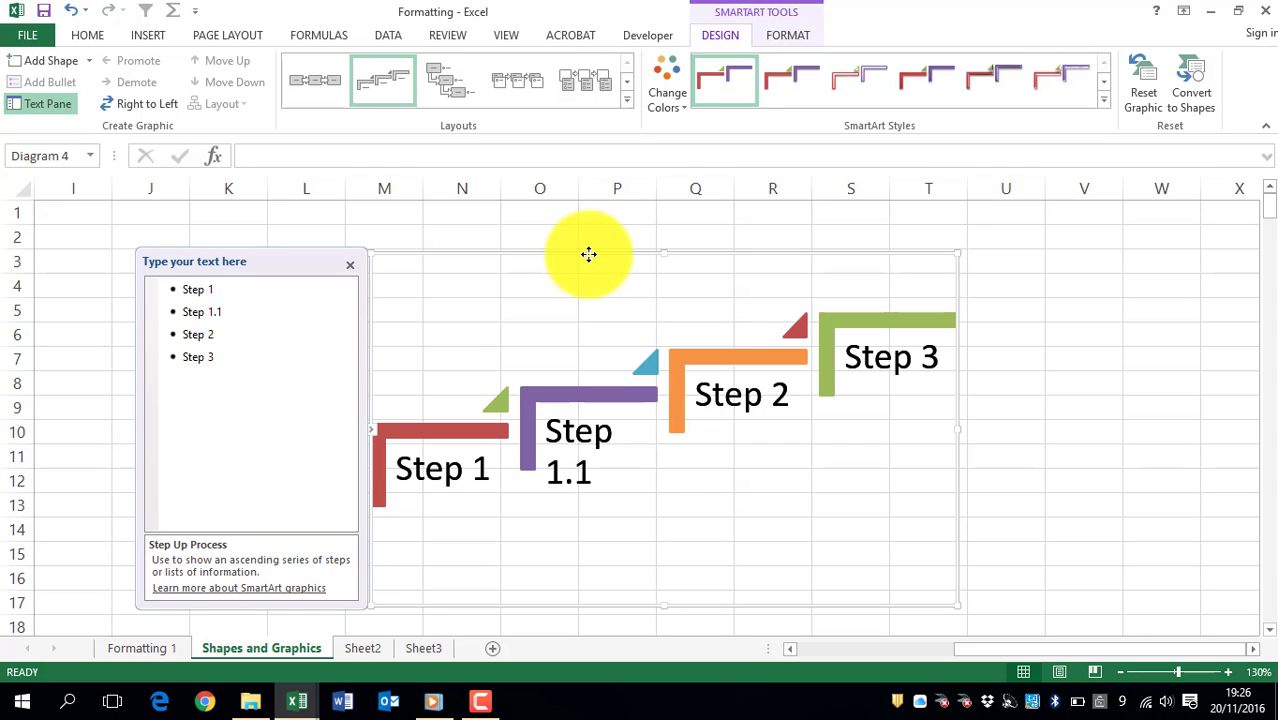
pyautogui.click(1104, 98)
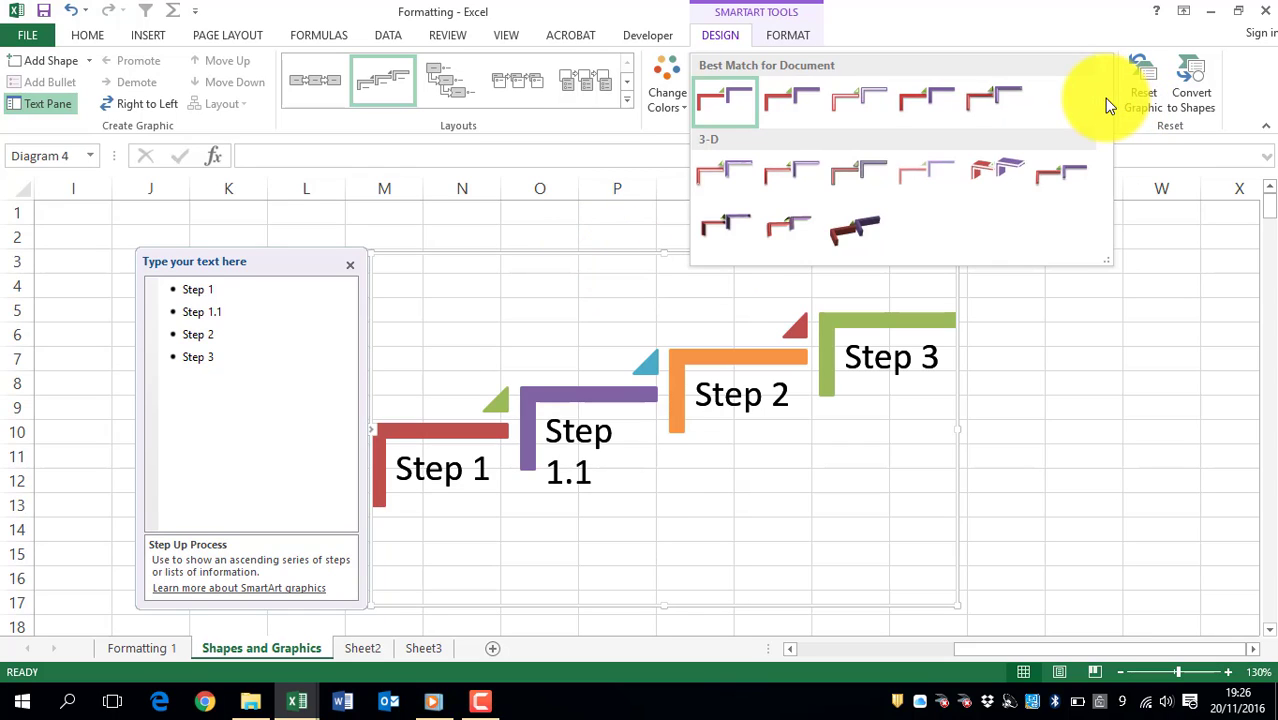
pyautogui.click(786, 162)
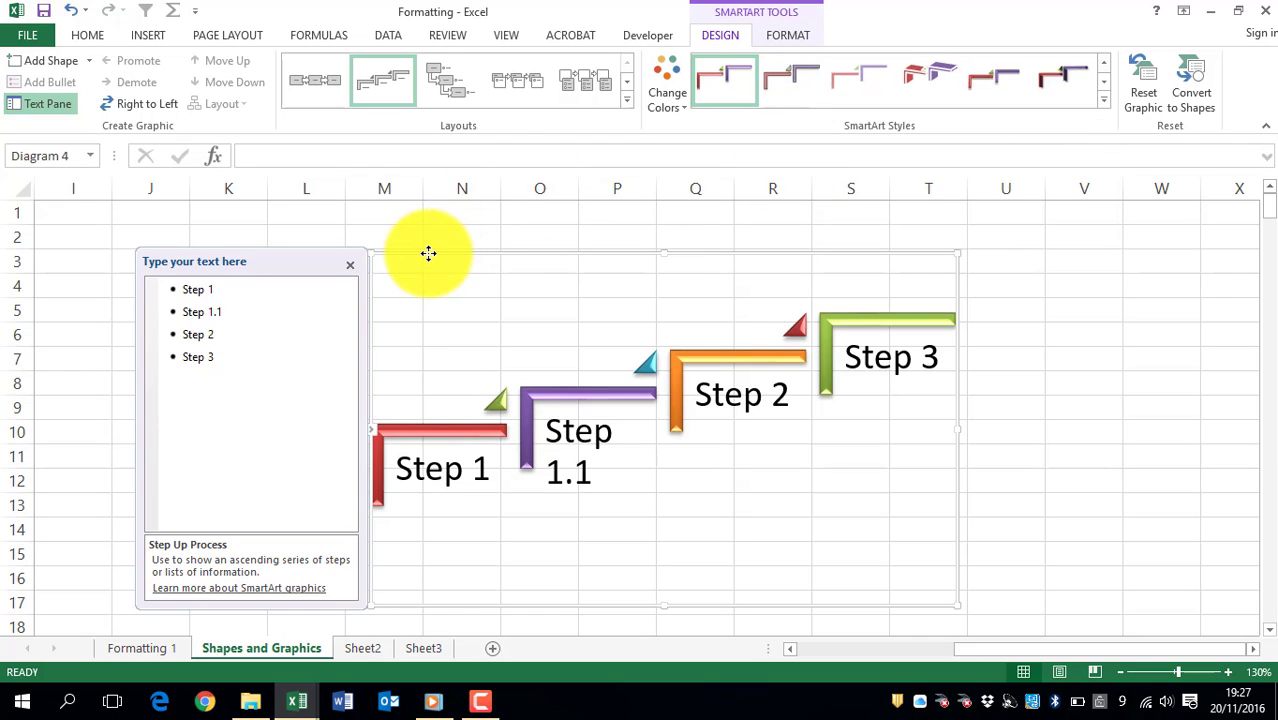